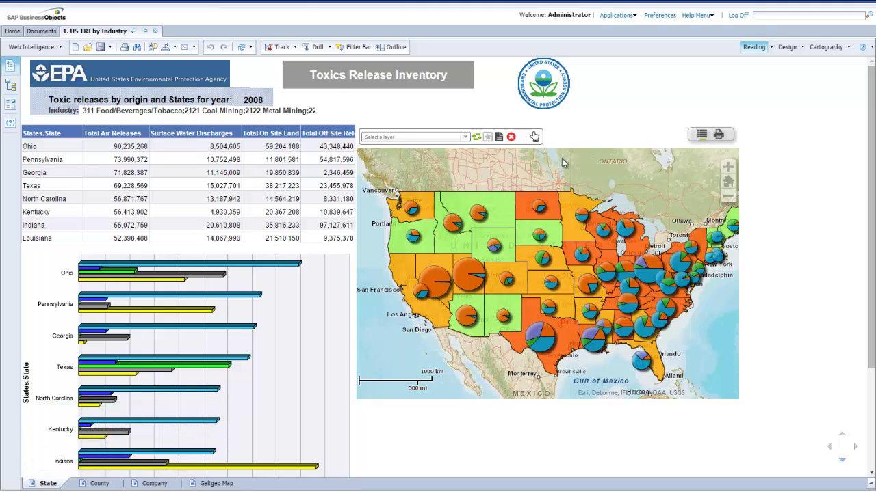
Refresh the report to bring up the State, Year 2008 and Industry prompts
{"action": "scroll", "coordinate": [517, 249], "scroll_direction": "down", "scroll_amount": 3}
{"action": "scroll", "coordinate": [518, 249], "scroll_direction": "up", "scroll_amount": 3}
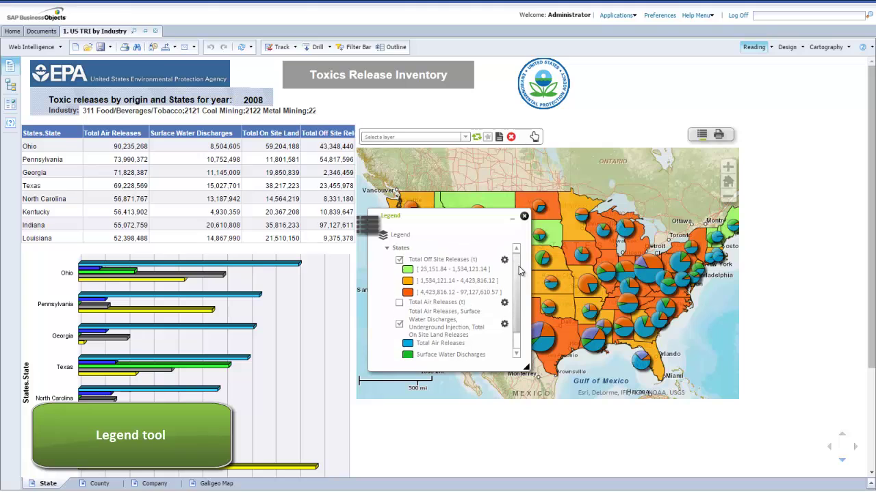
{"action": "left_click", "coordinate": [241, 52]}
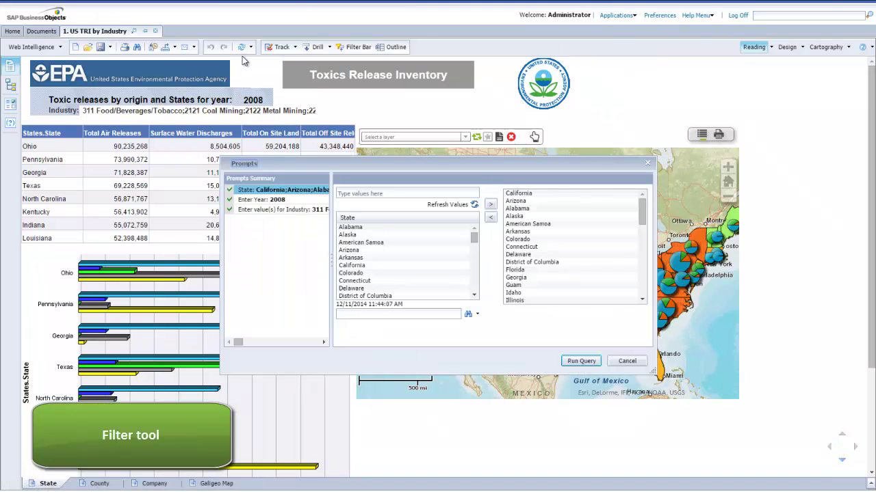
Move all available Industry values into the selection and rerun the query
{"action": "left_click", "coordinate": [287, 211]}
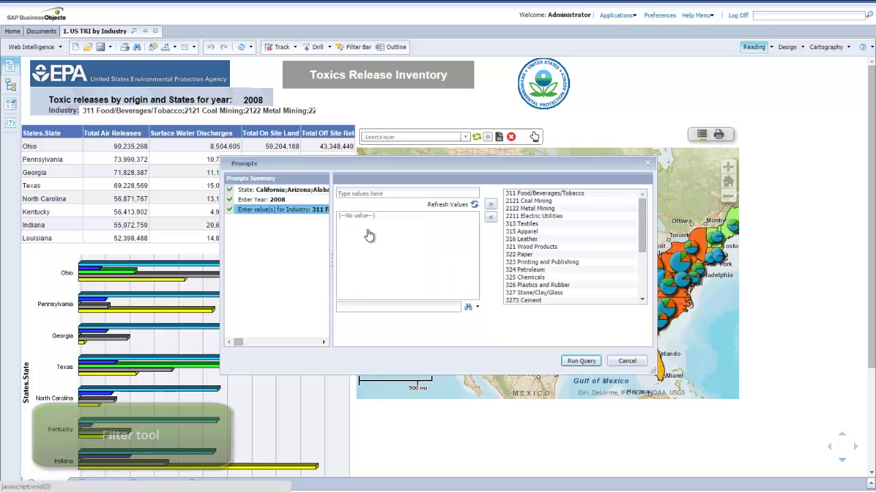
{"action": "left_click", "coordinate": [605, 224]}
{"action": "left_click_drag", "start_coordinate": [641, 244], "coordinate": [635, 291]}
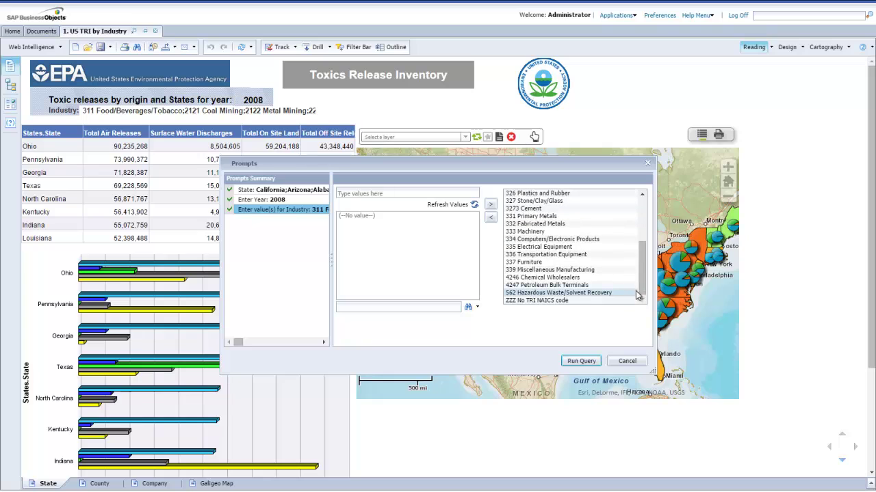
{"action": "left_click", "coordinate": [600, 299], "text": "shift"}
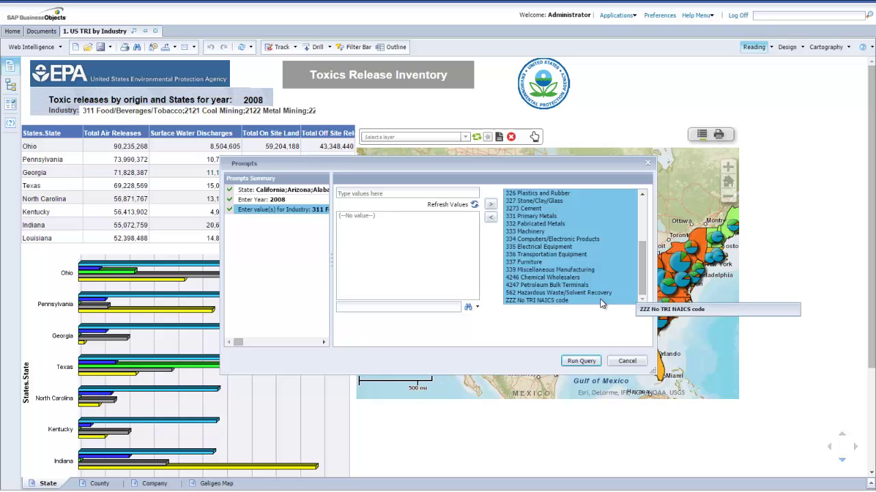
{"action": "left_click", "coordinate": [491, 219]}
{"action": "left_click", "coordinate": [580, 361]}
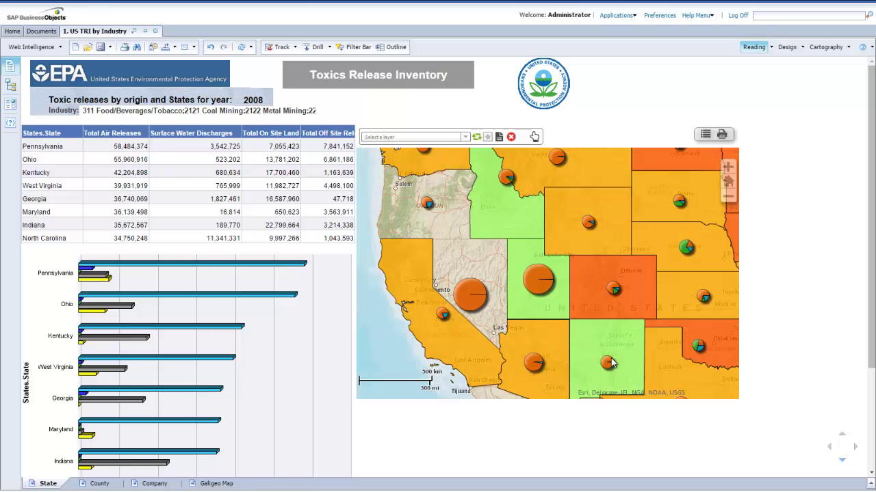
Zoom out to the whole US and swap the pie-chart layer for Total Air Releases (t) circles
{"action": "scroll", "coordinate": [647, 256], "scroll_direction": "down", "scroll_amount": 1}
{"action": "scroll", "coordinate": [652, 210], "scroll_direction": "down", "scroll_amount": 2}
{"action": "left_click_drag", "start_coordinate": [652, 210], "coordinate": [537, 210]}
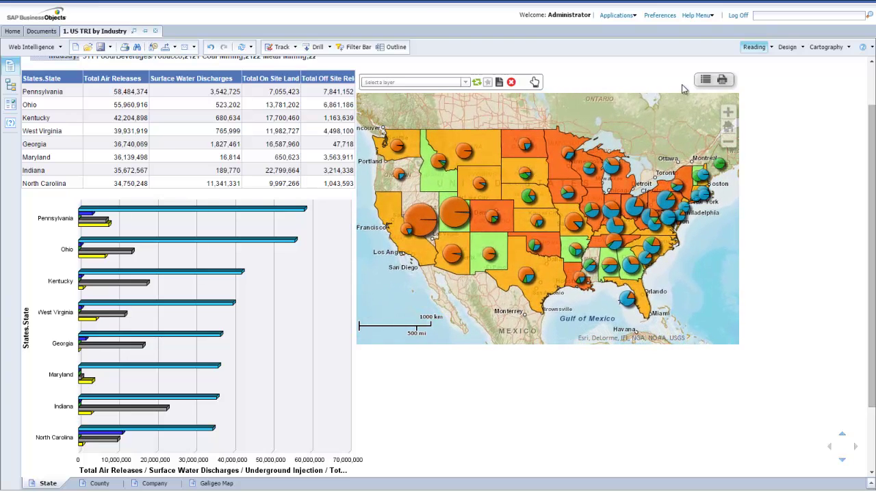
{"action": "left_click", "coordinate": [699, 82]}
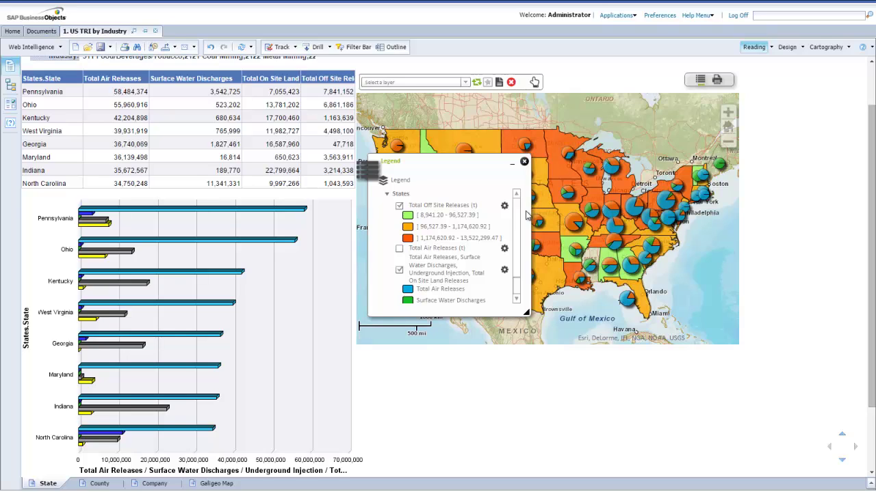
{"action": "left_click", "coordinate": [399, 248]}
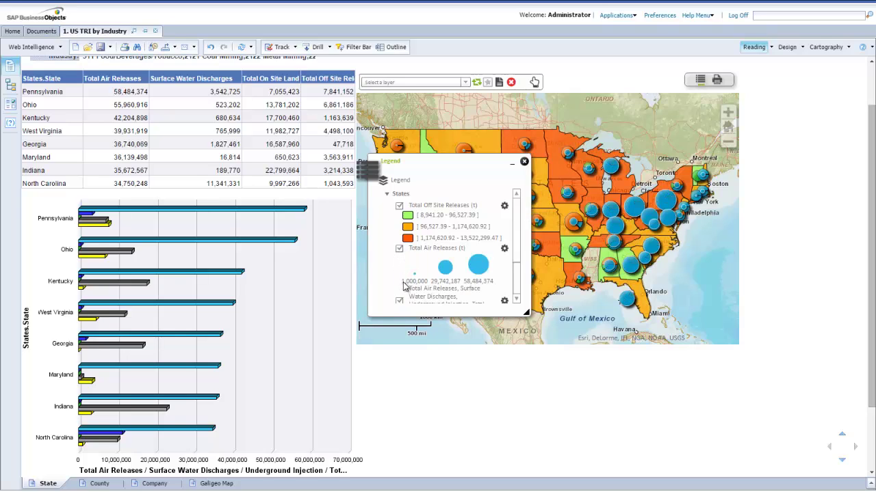
{"action": "scroll", "coordinate": [517, 246], "scroll_direction": "down", "scroll_amount": 3}
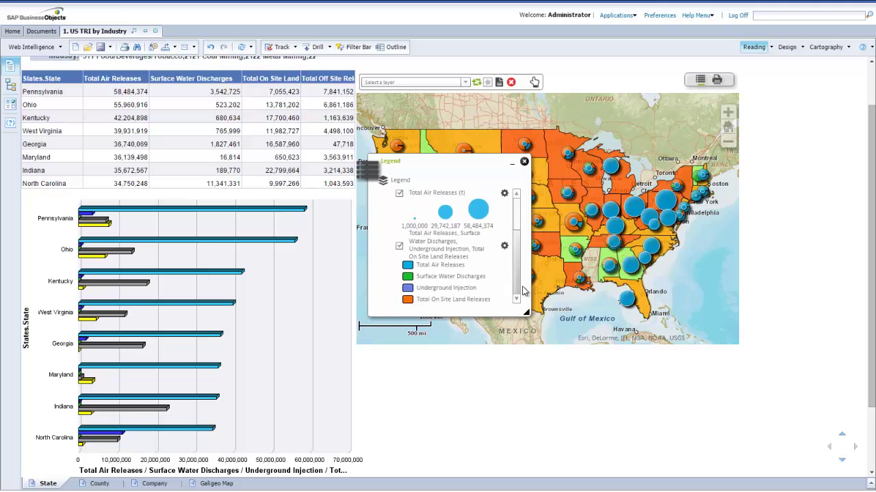
{"action": "left_click", "coordinate": [398, 247]}
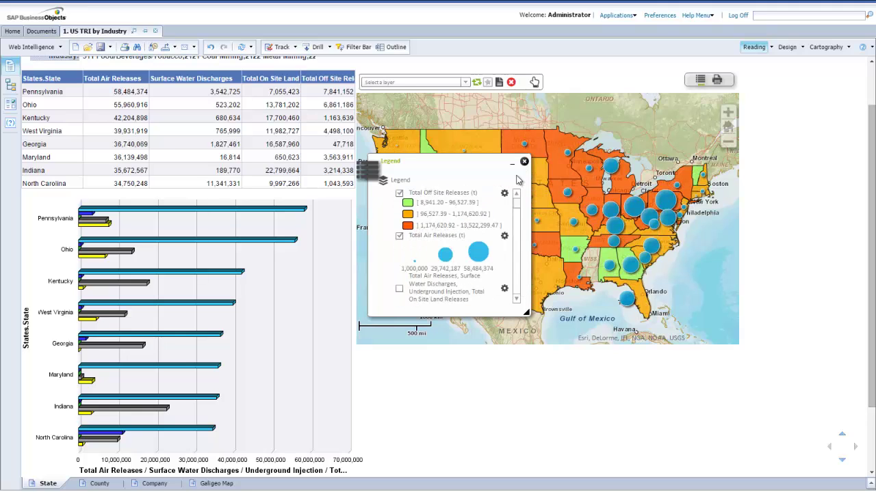
{"action": "left_click", "coordinate": [512, 168]}
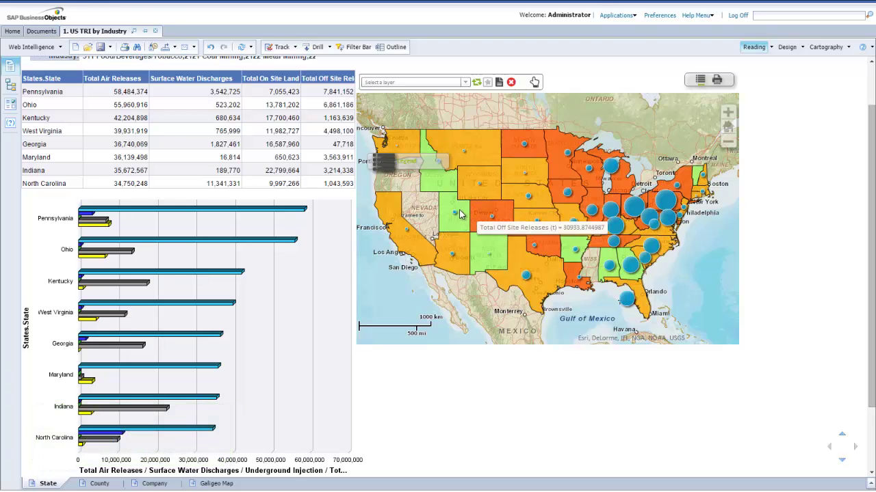
Zoom into Nevada's county shading and open the info window for Humboldt County
{"action": "scroll", "coordinate": [465, 210], "scroll_direction": "down", "scroll_amount": 5}
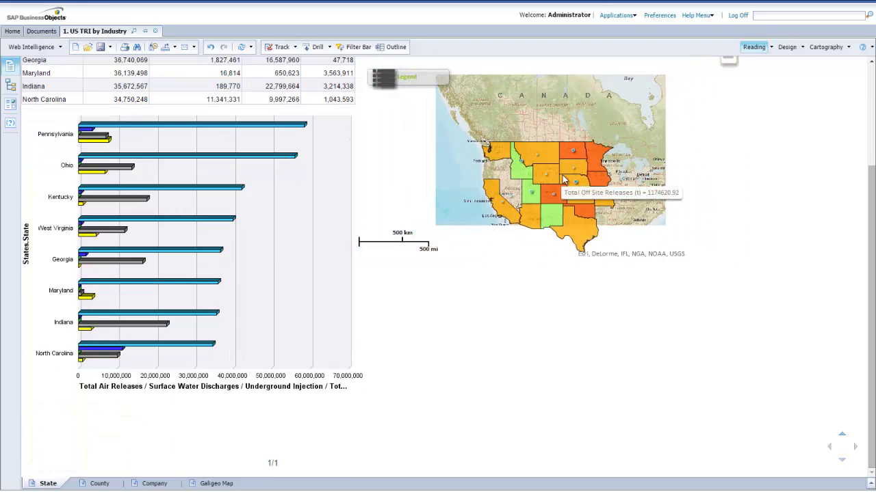
{"action": "scroll", "coordinate": [780, 147], "scroll_direction": "up", "scroll_amount": 4}
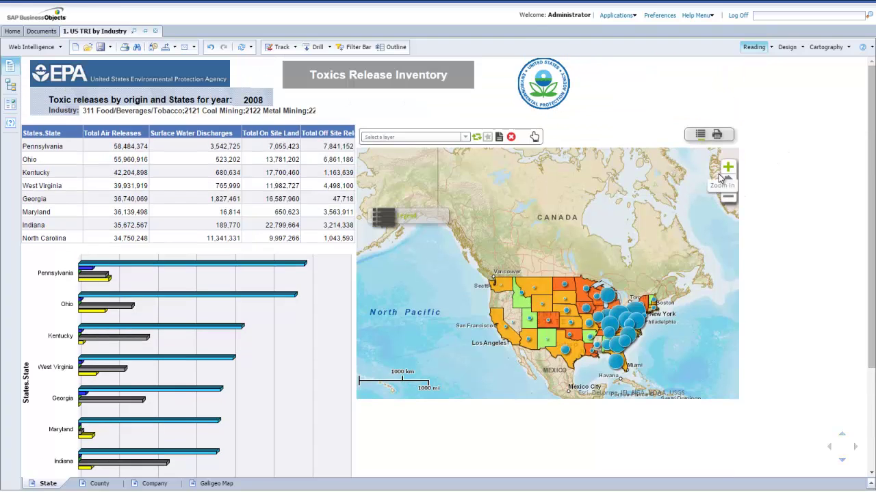
{"action": "scroll", "coordinate": [516, 321], "scroll_direction": "up", "scroll_amount": 2}
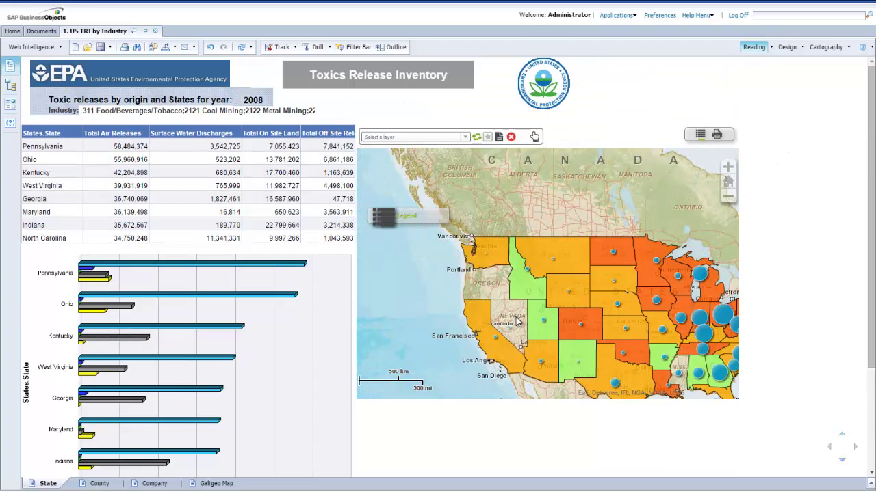
{"action": "scroll", "coordinate": [516, 315], "scroll_direction": "up", "scroll_amount": 1}
{"action": "scroll", "coordinate": [515, 312], "scroll_direction": "up", "scroll_amount": 1}
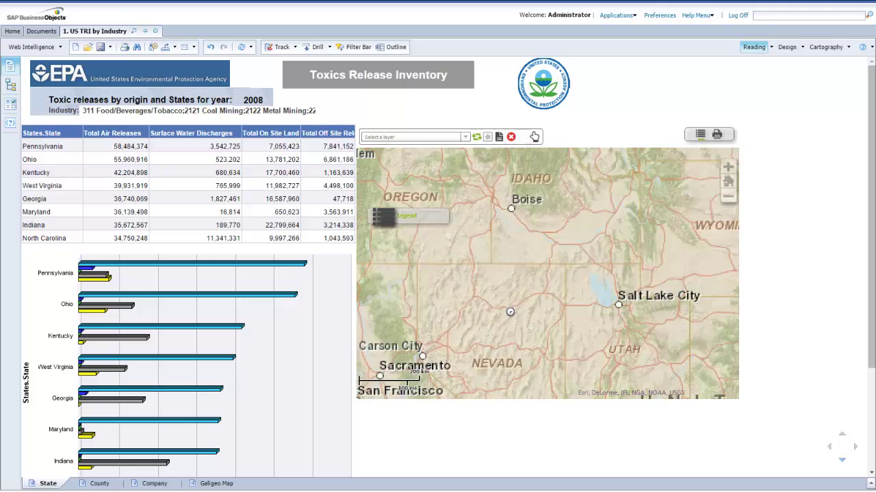
{"action": "mouse_move", "coordinate": [467, 287]}
{"action": "left_click_drag", "start_coordinate": [522, 363], "coordinate": [516, 247]}
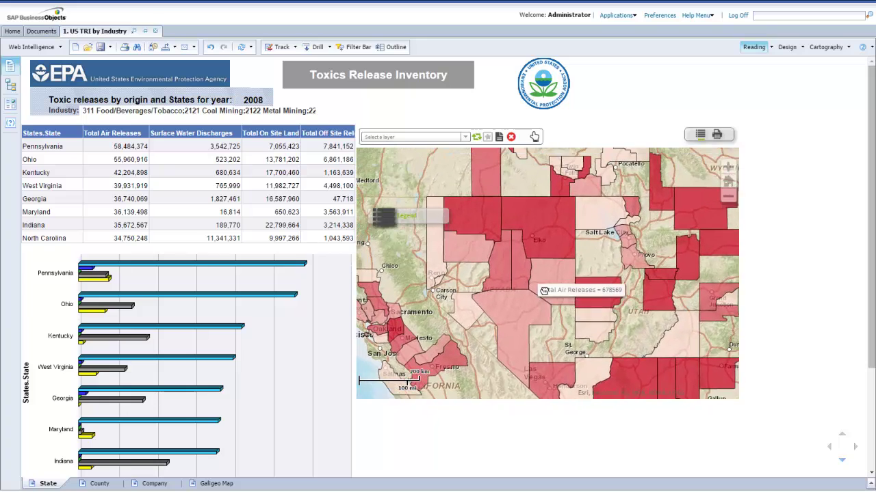
{"action": "left_click", "coordinate": [489, 233]}
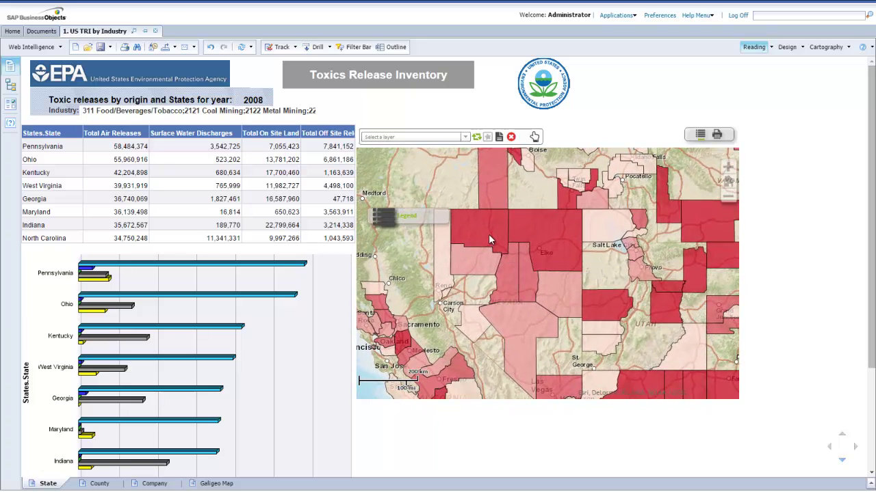
{"action": "scroll", "coordinate": [631, 236], "scroll_direction": "down", "scroll_amount": 3}
{"action": "scroll", "coordinate": [631, 236], "scroll_direction": "down", "scroll_amount": 4}
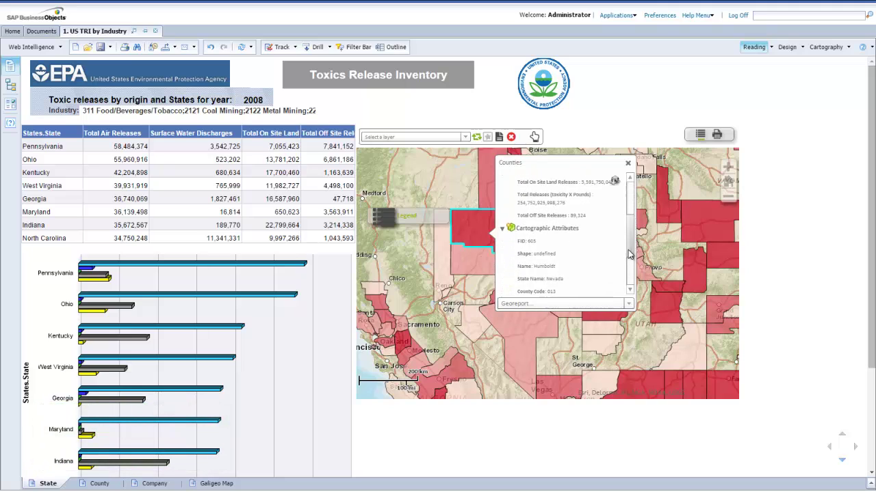
Open '11.Georeport by counties' for Humboldt, NV and view its Counties page
{"action": "left_click", "coordinate": [629, 305]}
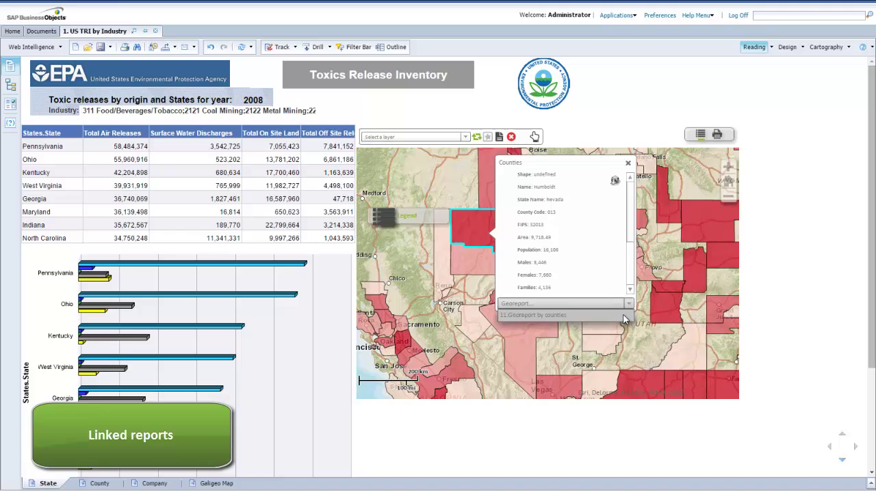
{"action": "left_click", "coordinate": [619, 315]}
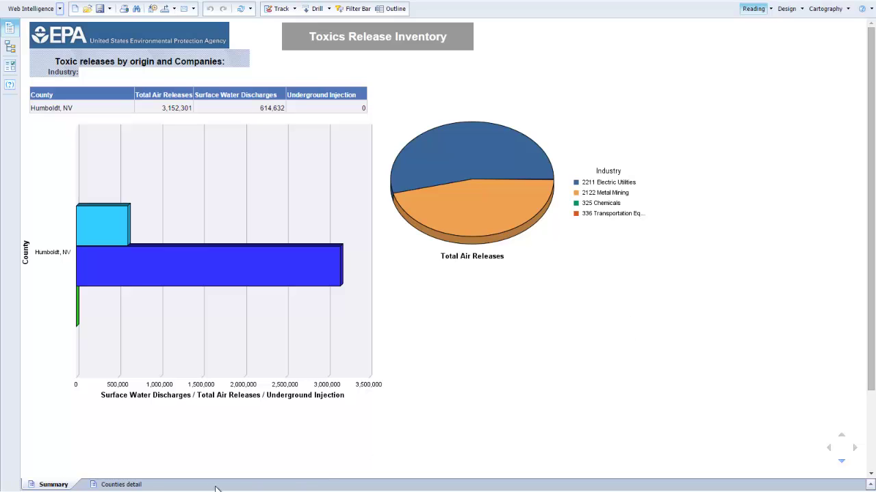
{"action": "left_click", "coordinate": [134, 485]}
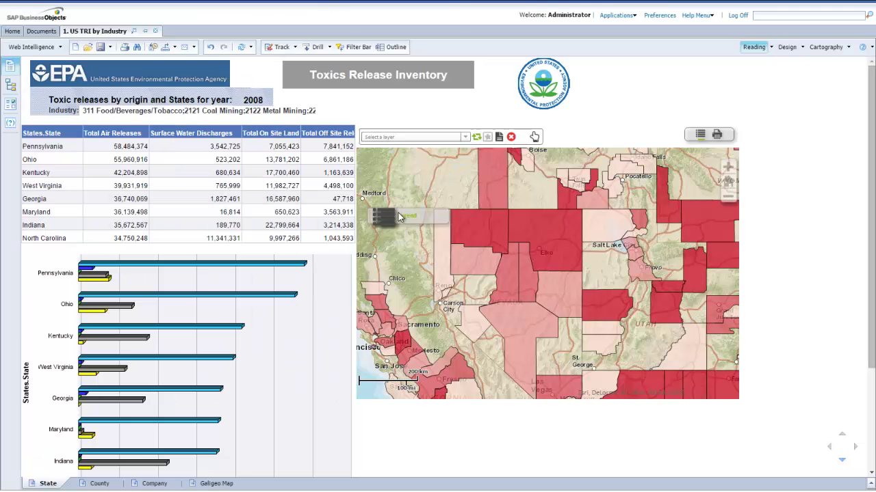
Review the map layers' table of contents in the Legend, then close it
{"action": "left_click", "coordinate": [427, 219]}
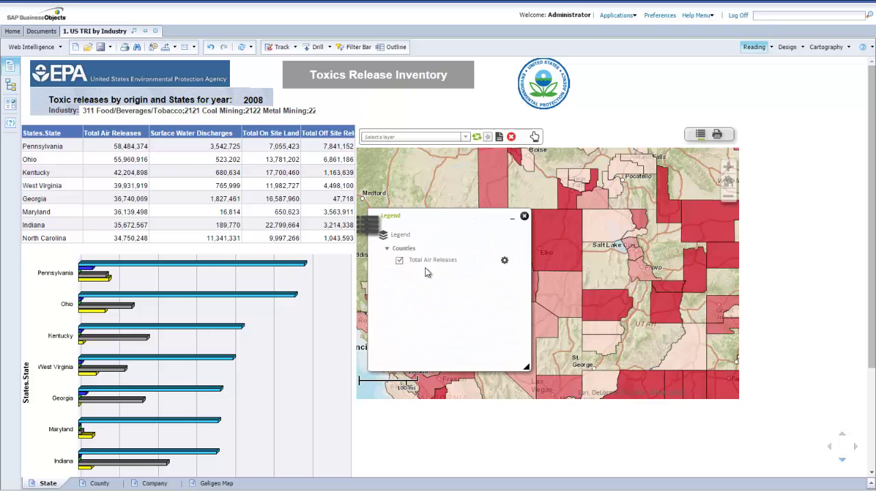
{"action": "left_click", "coordinate": [398, 237]}
{"action": "scroll", "coordinate": [398, 205], "scroll_direction": "down", "scroll_amount": 2}
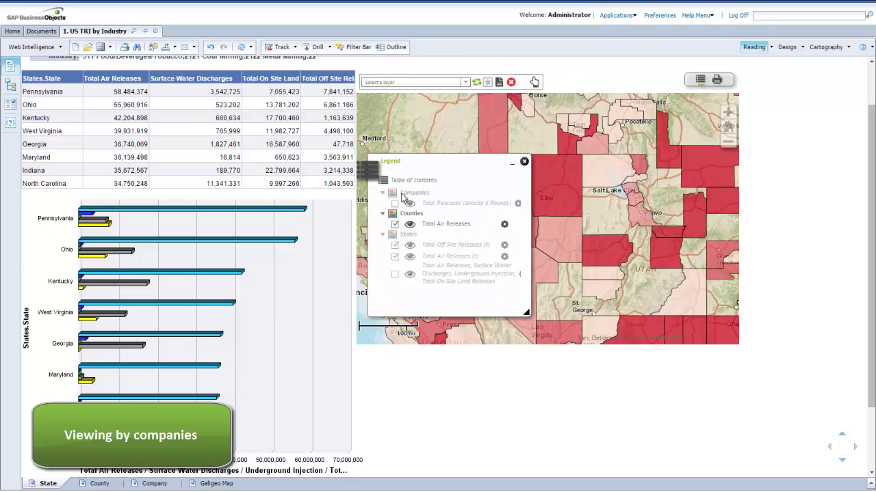
{"action": "left_click", "coordinate": [513, 167]}
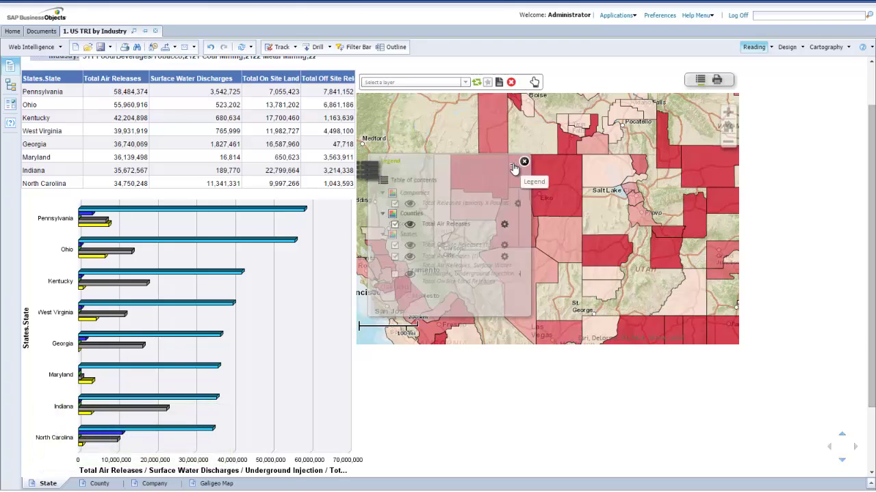
{"action": "scroll", "coordinate": [521, 200], "scroll_direction": "up", "scroll_amount": 2}
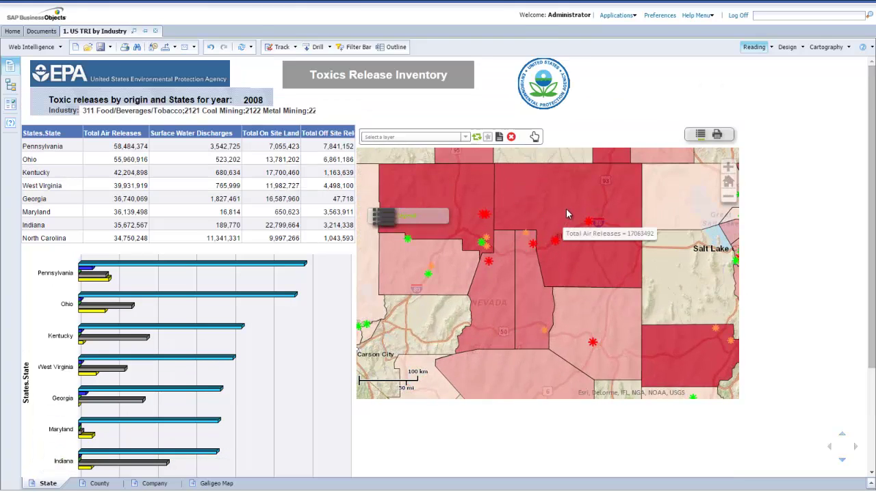
Open the Georeport by Companies for Robinson Nevada Mining Co, then go to the Galigeo Map page
{"action": "left_click", "coordinate": [593, 344]}
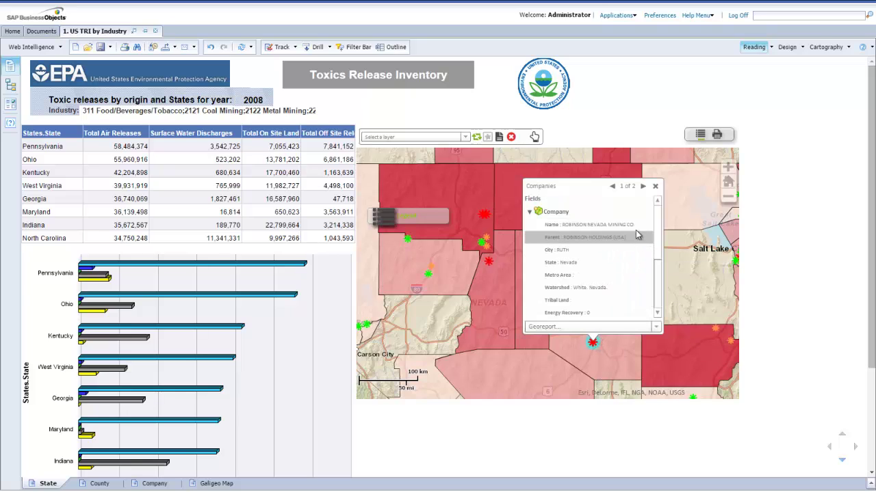
{"action": "left_click_drag", "start_coordinate": [655, 233], "coordinate": [655, 298]}
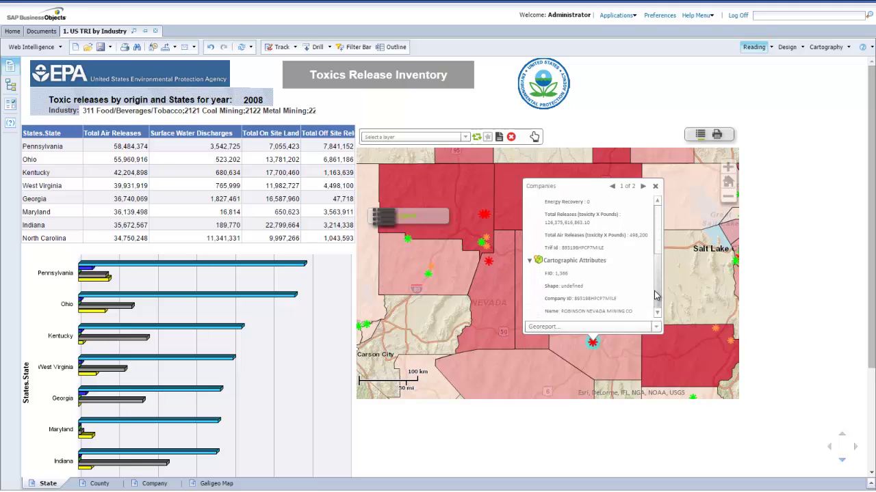
{"action": "left_click", "coordinate": [630, 327]}
{"action": "left_click", "coordinate": [622, 337]}
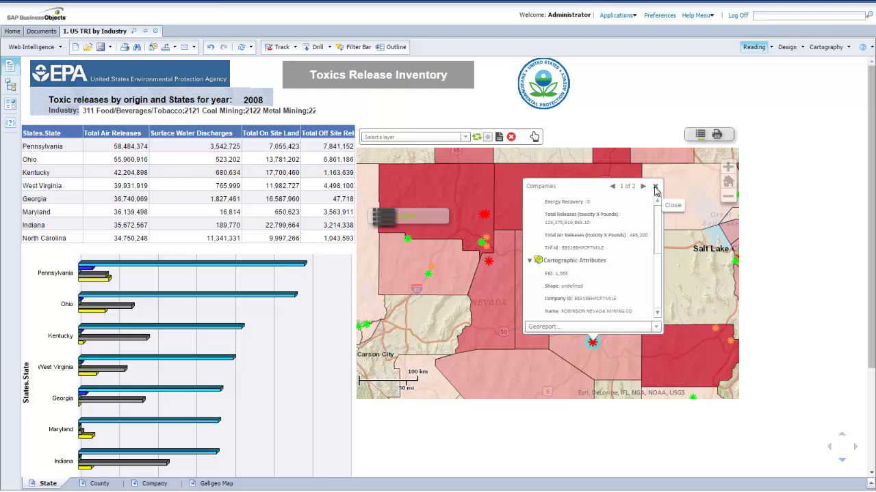
{"action": "left_click", "coordinate": [655, 190]}
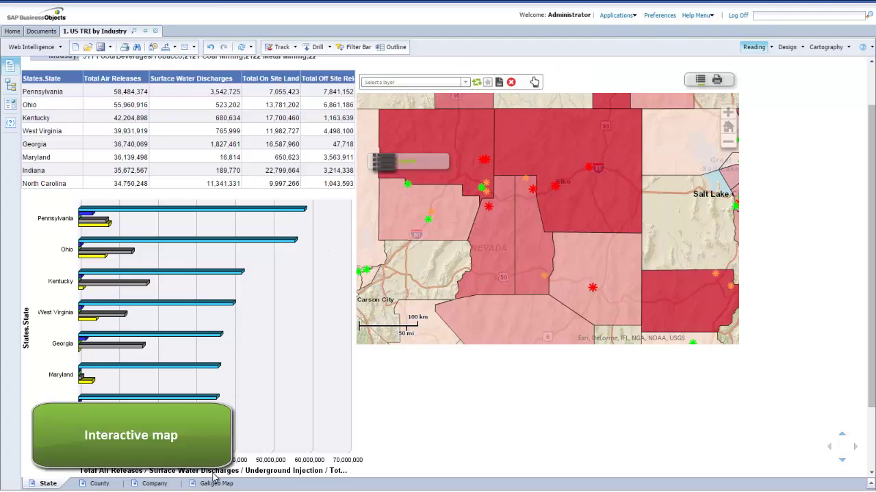
{"action": "left_click", "coordinate": [216, 483]}
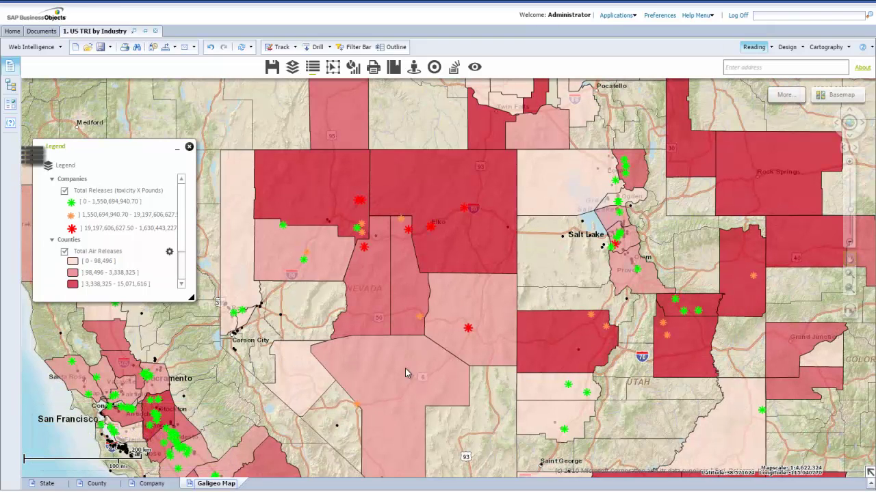
Hide the county Total Air Releases shading and open the Save/Restore context tool
{"action": "left_click", "coordinate": [65, 252]}
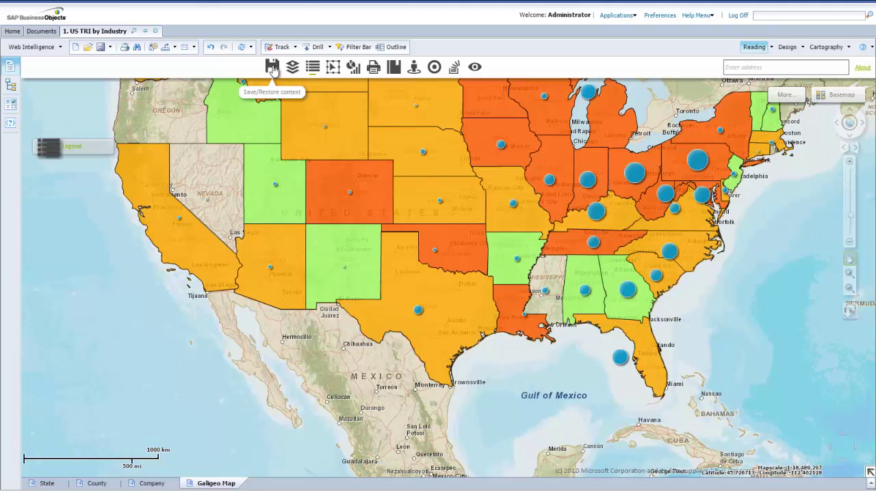
{"action": "left_click", "coordinate": [272, 68]}
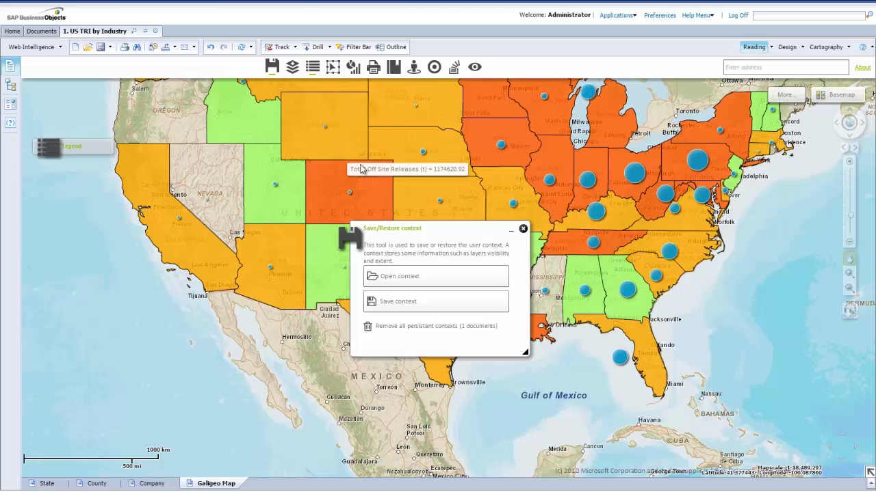
Close Save/Restore, review the Thematic Manager and legend, then start the Selection tool
{"action": "left_click", "coordinate": [523, 231]}
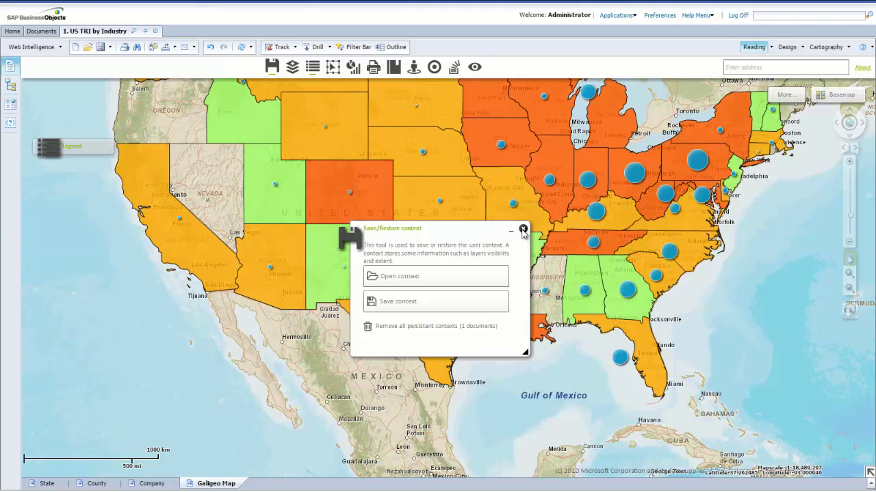
{"action": "left_click", "coordinate": [293, 68]}
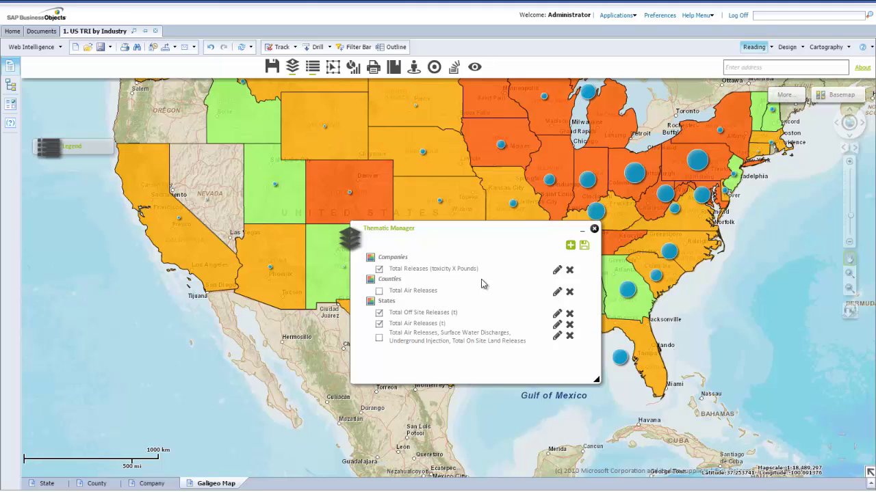
{"action": "left_click", "coordinate": [593, 229]}
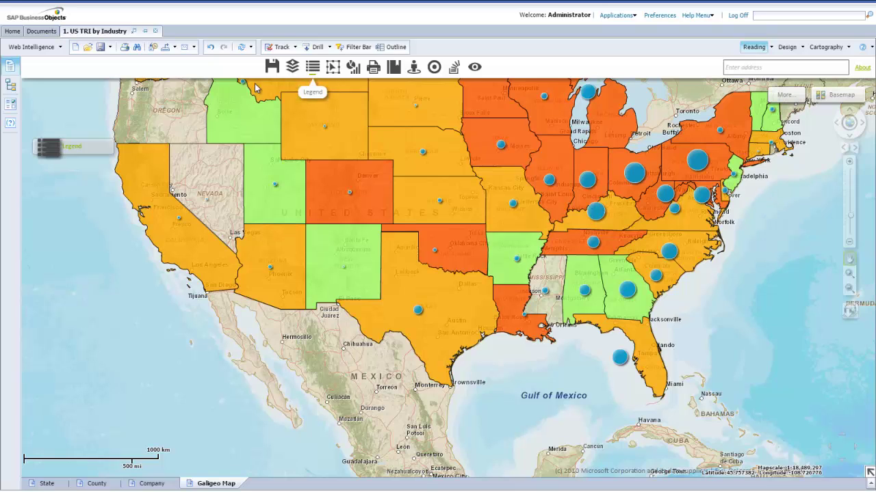
{"action": "left_click", "coordinate": [44, 155]}
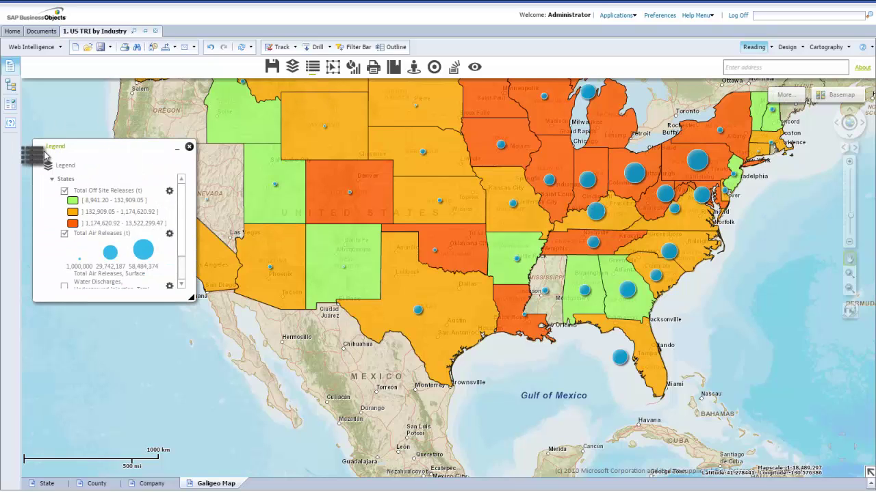
{"action": "left_click", "coordinate": [177, 153]}
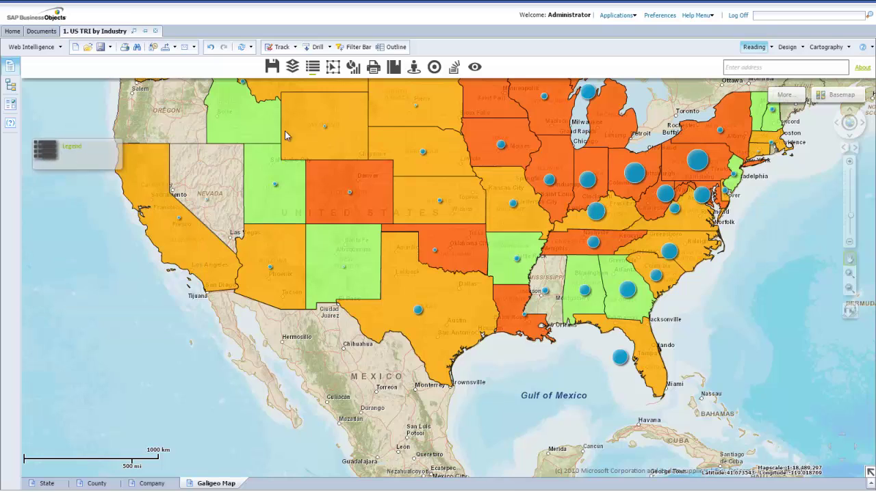
{"action": "left_click", "coordinate": [333, 68]}
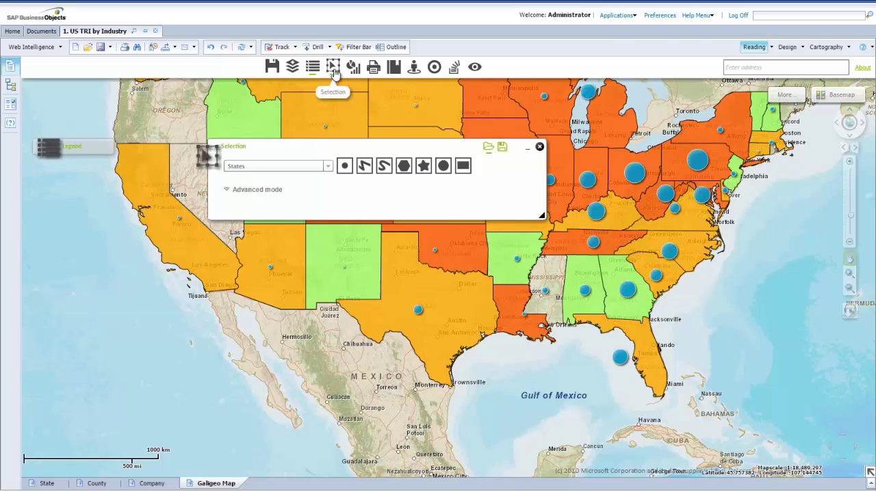
Keep States as the selection layer, toggle Advanced mode, and minimize the Selection tool
{"action": "left_click", "coordinate": [328, 167]}
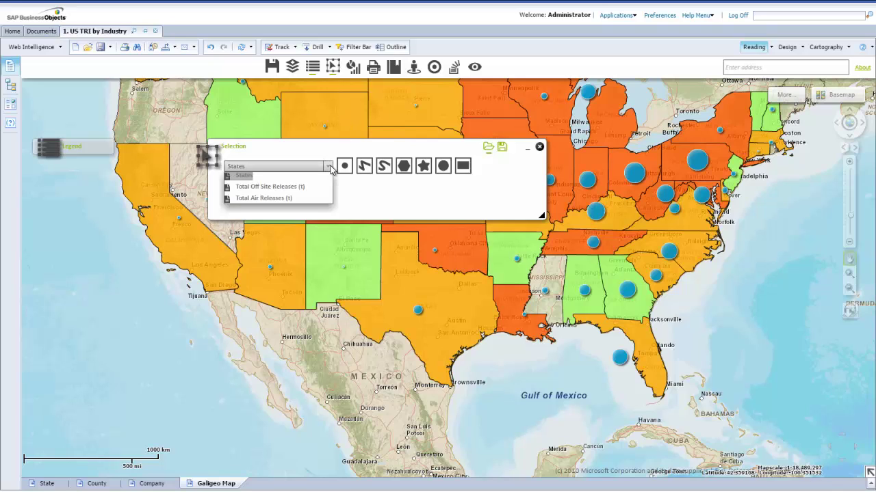
{"action": "left_click", "coordinate": [330, 167]}
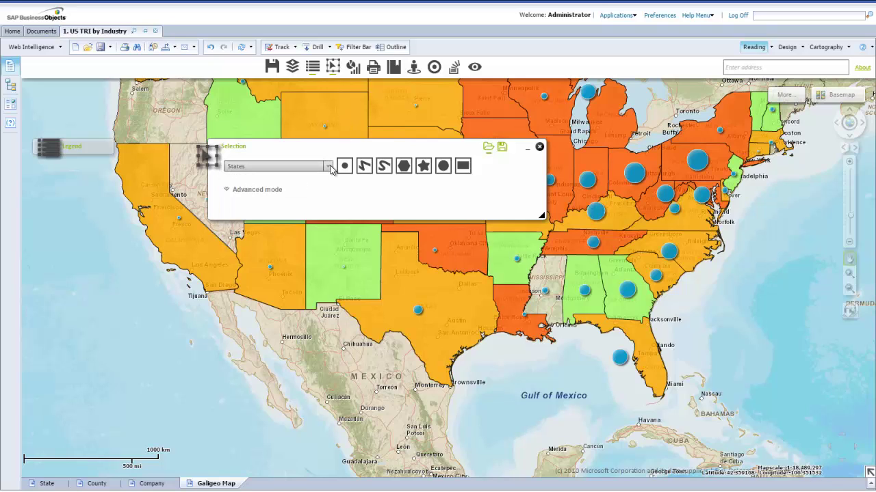
{"action": "left_click", "coordinate": [260, 190]}
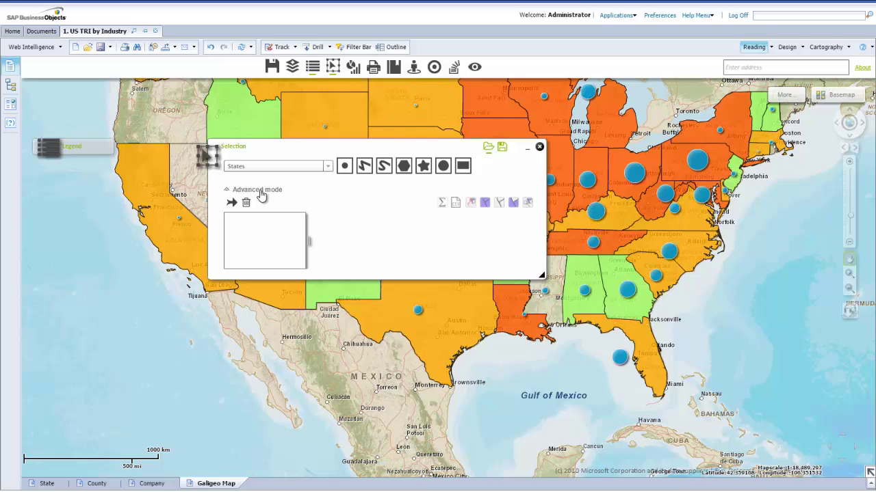
{"action": "left_click", "coordinate": [260, 191]}
{"action": "left_click", "coordinate": [527, 147]}
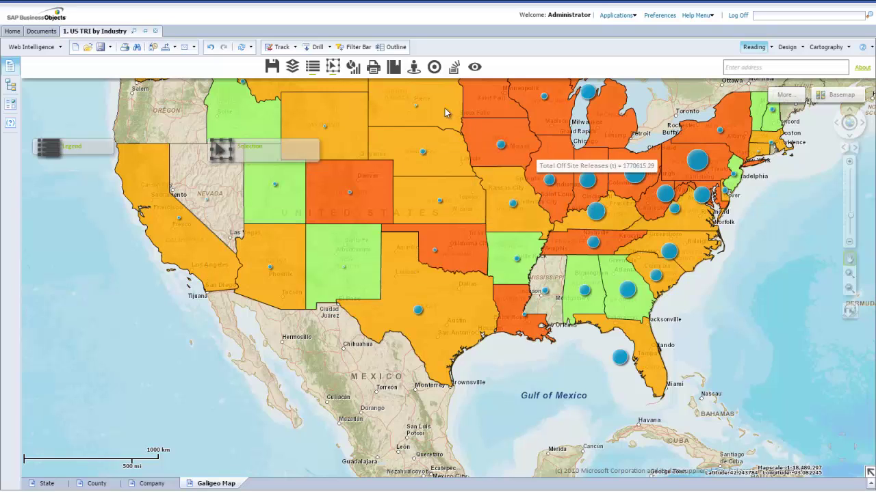
Enable map export and the thematics legend in the Reports options, then close the panel
{"action": "left_click", "coordinate": [353, 69]}
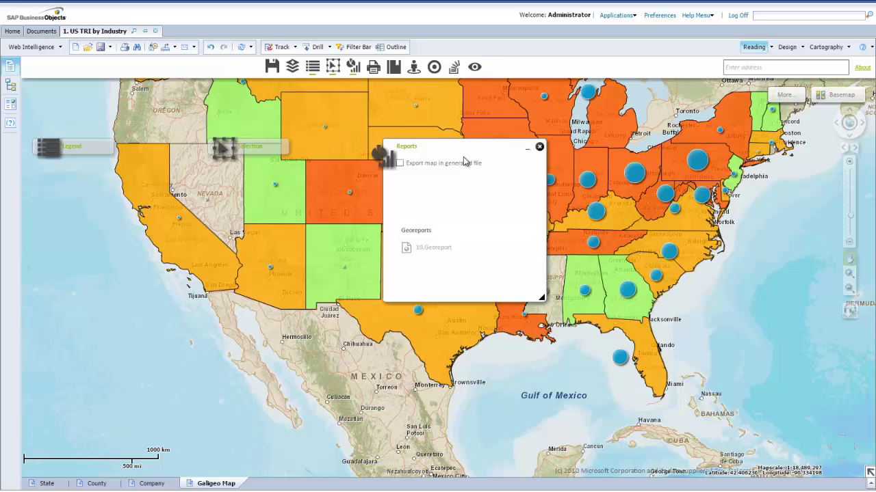
{"action": "left_click", "coordinate": [401, 164]}
{"action": "left_click", "coordinate": [430, 176]}
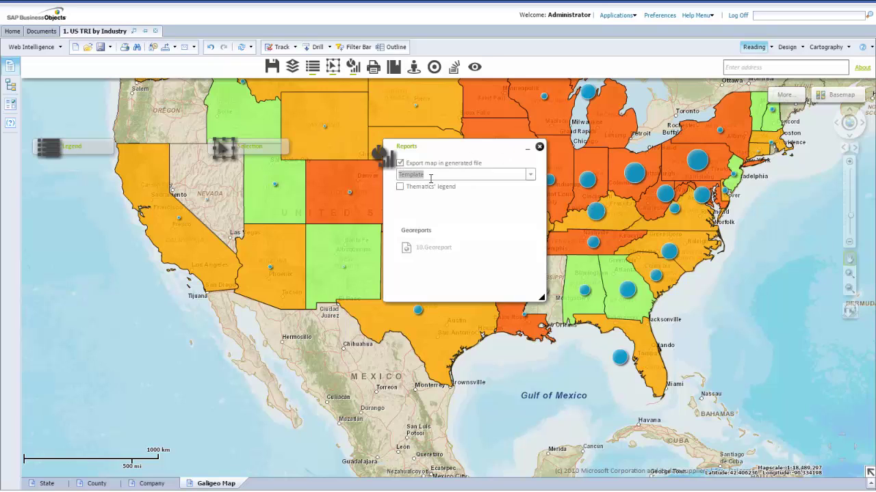
{"action": "left_click", "coordinate": [401, 188]}
{"action": "left_click", "coordinate": [527, 149]}
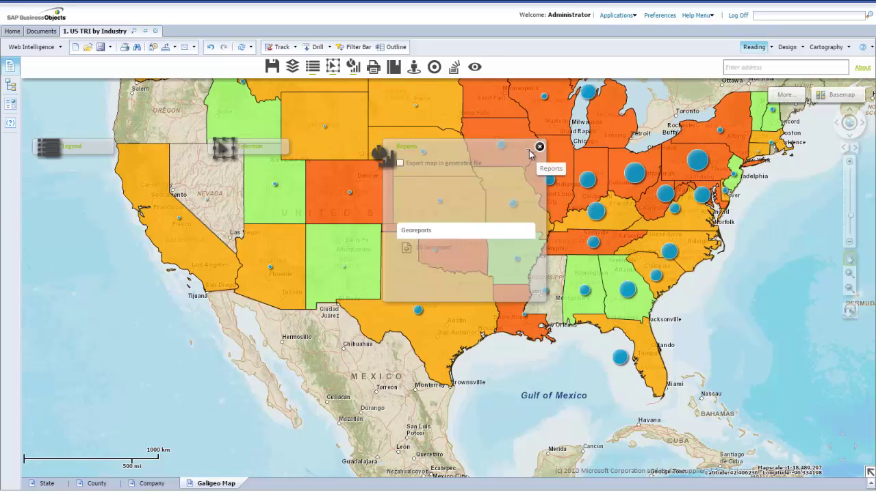
{"action": "left_click", "coordinate": [409, 152]}
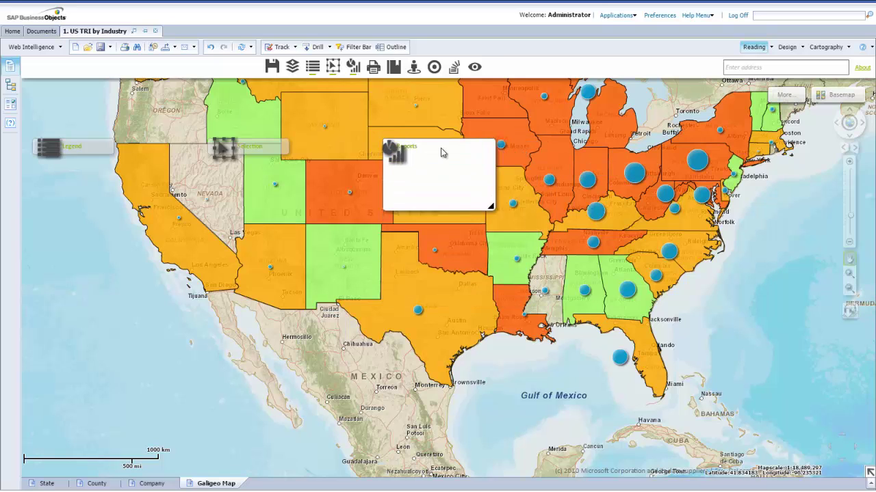
{"action": "left_click", "coordinate": [539, 147]}
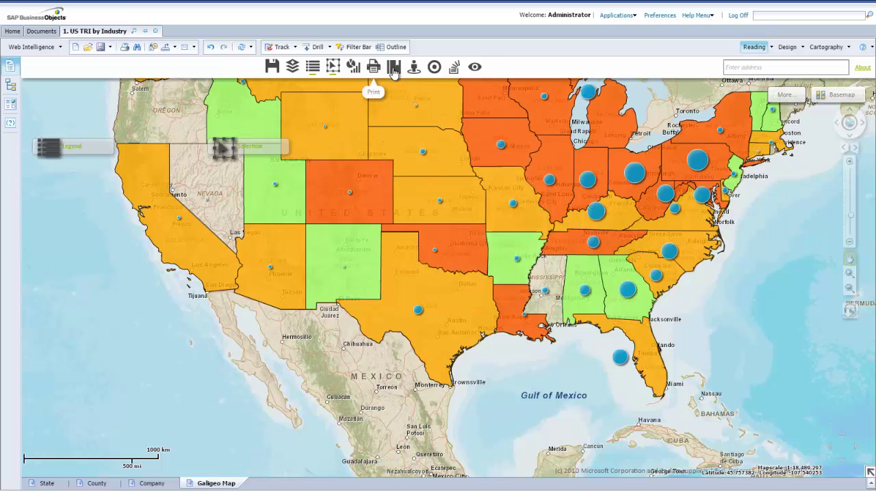
Preview the buffer, drive-time and drive-distance area analysis modes, then briefly check Data import
{"action": "left_click", "coordinate": [435, 67]}
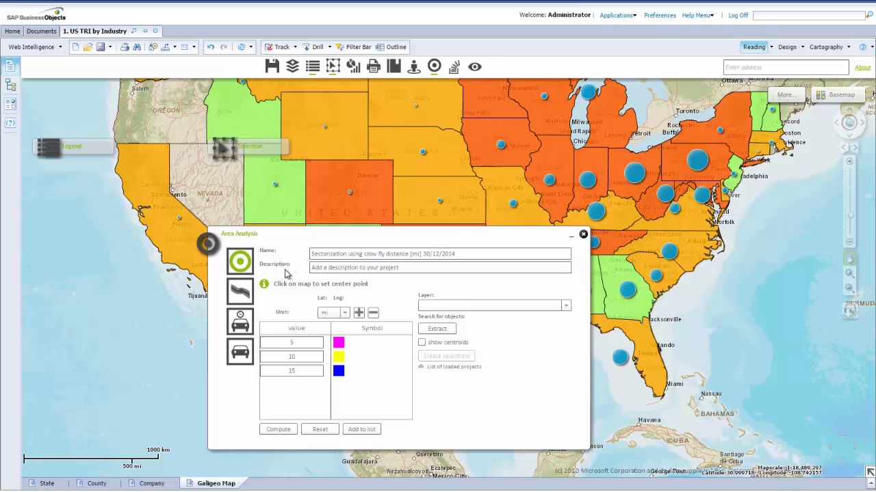
{"action": "left_click", "coordinate": [247, 297]}
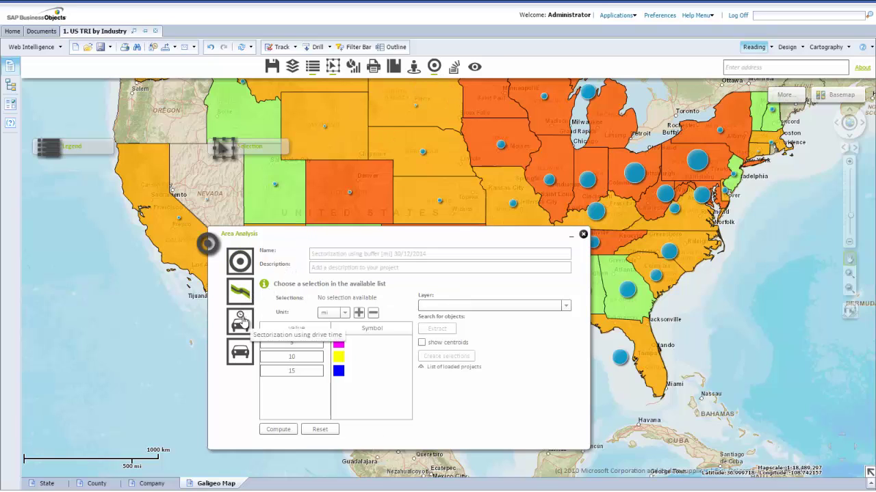
{"action": "left_click", "coordinate": [244, 319]}
{"action": "left_click", "coordinate": [249, 347]}
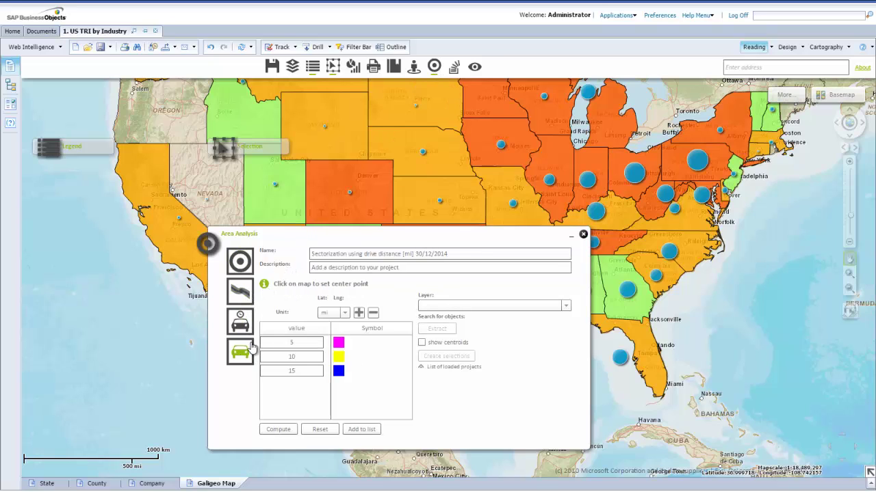
{"action": "left_click", "coordinate": [582, 235]}
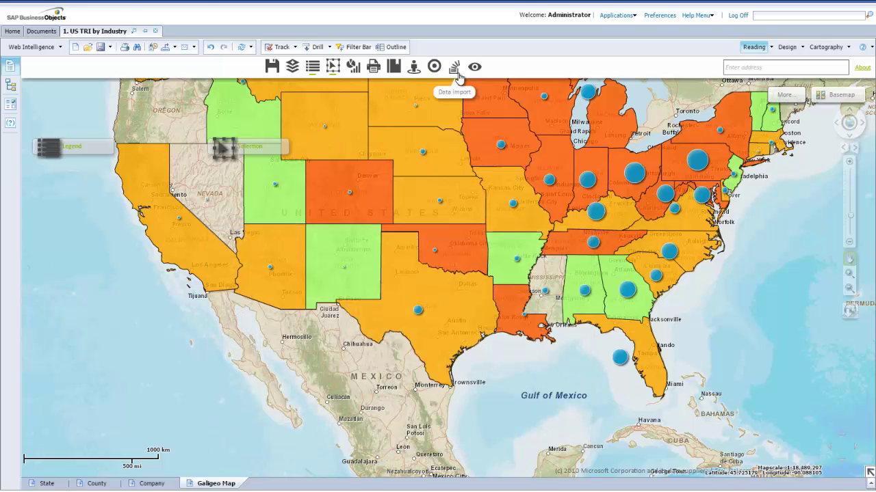
{"action": "left_click", "coordinate": [459, 77]}
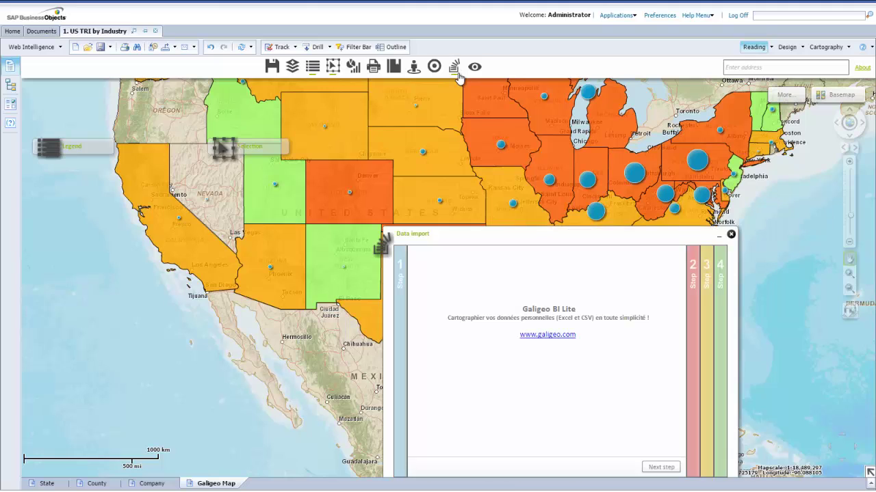
{"action": "left_click", "coordinate": [478, 70]}
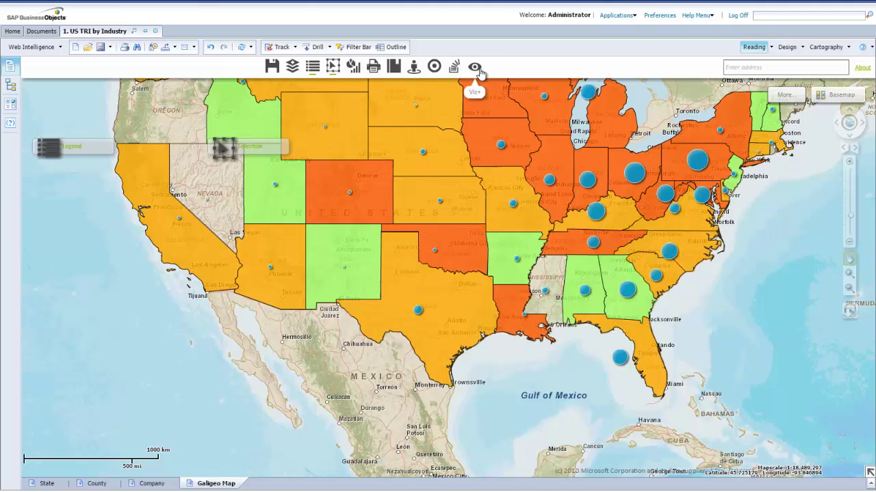
Try the Viz+ HeatMap and Clustering modes, then activate the third visualization mode
{"action": "left_click", "coordinate": [476, 67]}
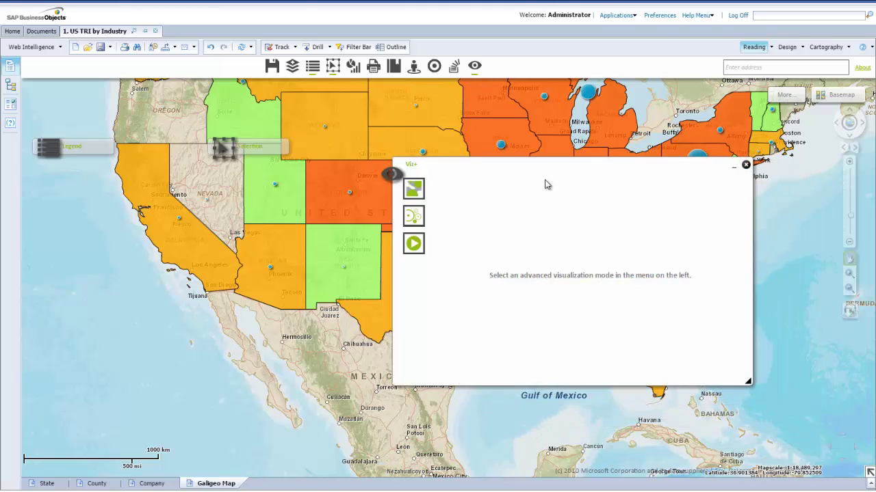
{"action": "left_click", "coordinate": [412, 191]}
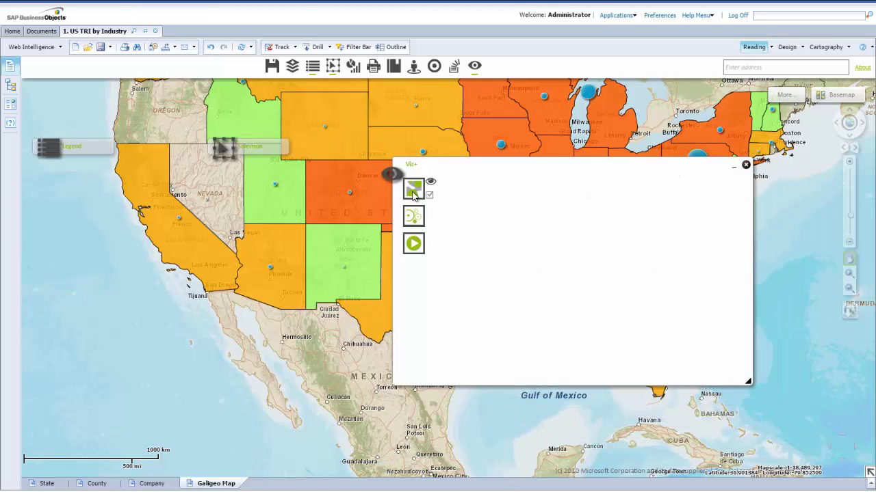
{"action": "left_click", "coordinate": [413, 218]}
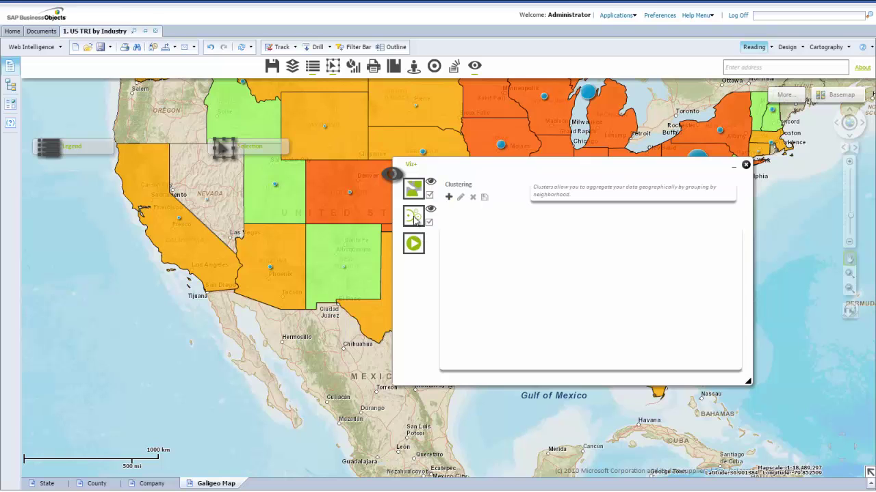
{"action": "left_click", "coordinate": [412, 243]}
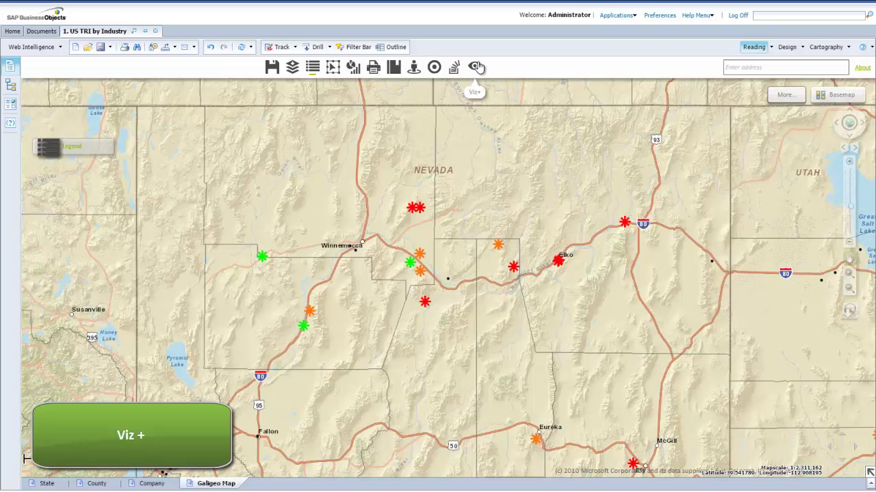
Create a Rainbow heatmap of Total Releases on the Companies layer with a 50 mi radius
{"action": "left_click", "coordinate": [475, 66]}
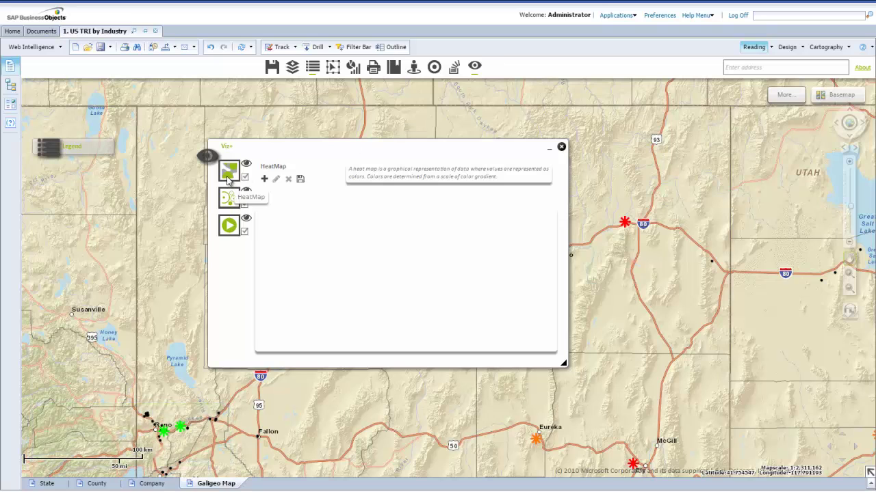
{"action": "left_click", "coordinate": [265, 180]}
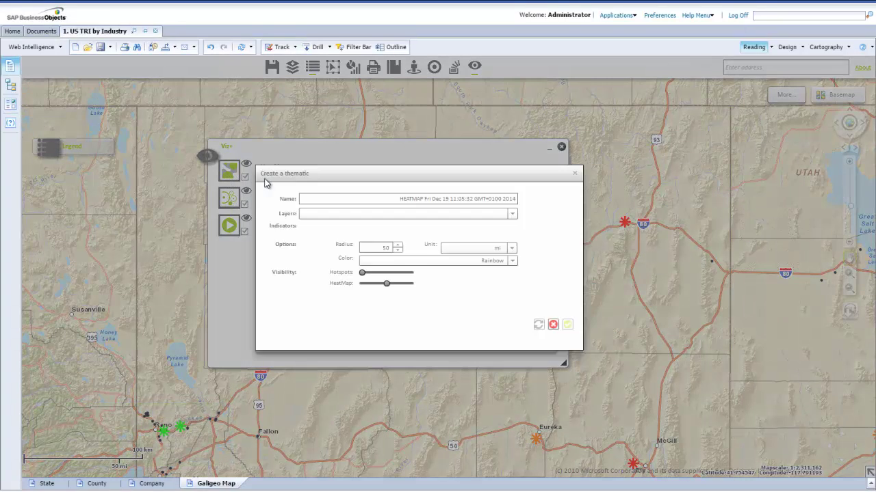
{"action": "left_click", "coordinate": [304, 214]}
{"action": "left_click", "coordinate": [307, 224]}
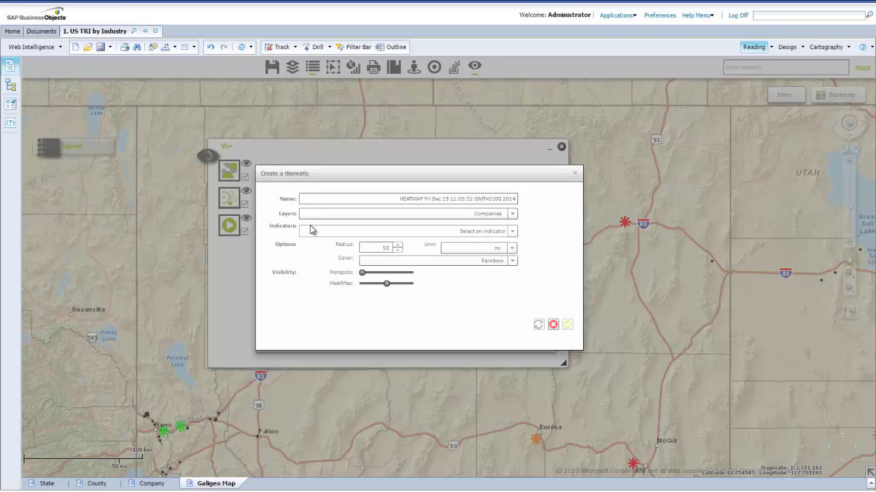
{"action": "left_click", "coordinate": [512, 232]}
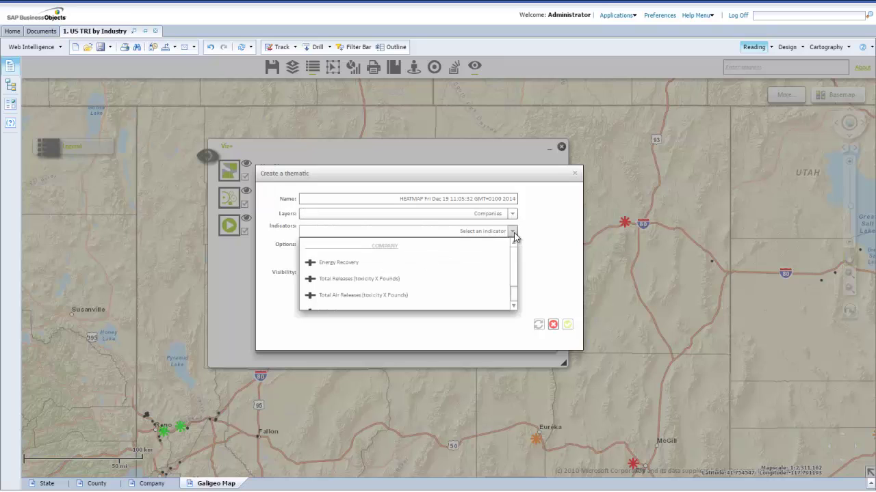
{"action": "left_click", "coordinate": [400, 280]}
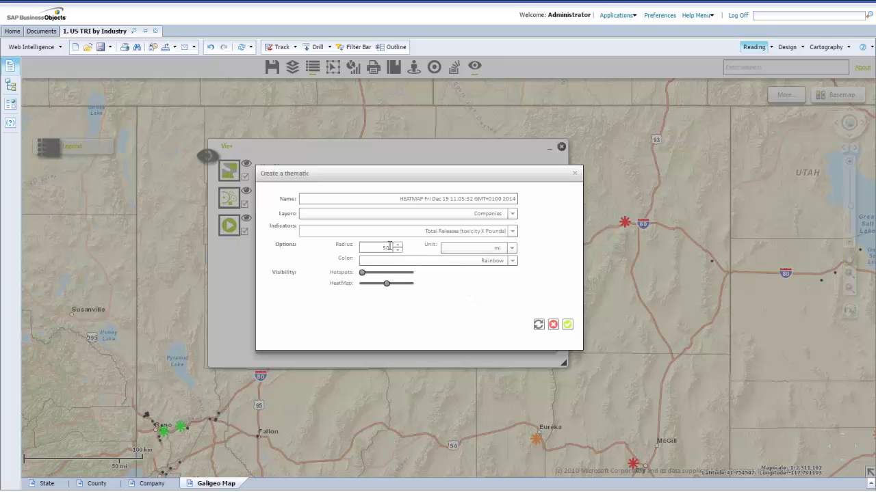
{"action": "left_click", "coordinate": [567, 326]}
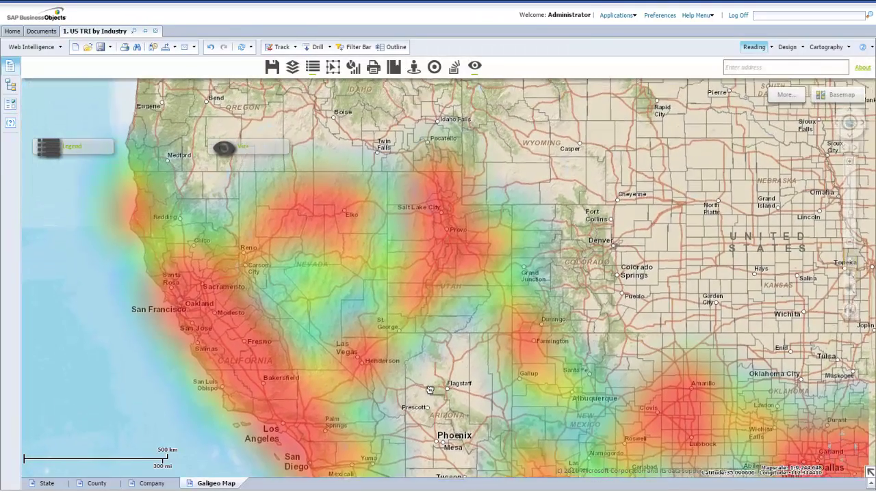
Apply the Clustering thematic to the company markers and zoom in on the clusters
{"action": "left_click_drag", "start_coordinate": [430, 390], "coordinate": [431, 404]}
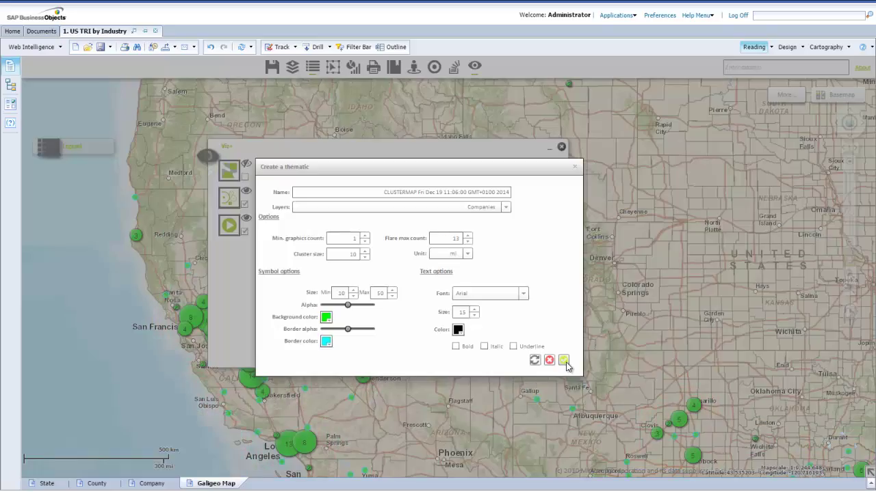
{"action": "left_click", "coordinate": [568, 367]}
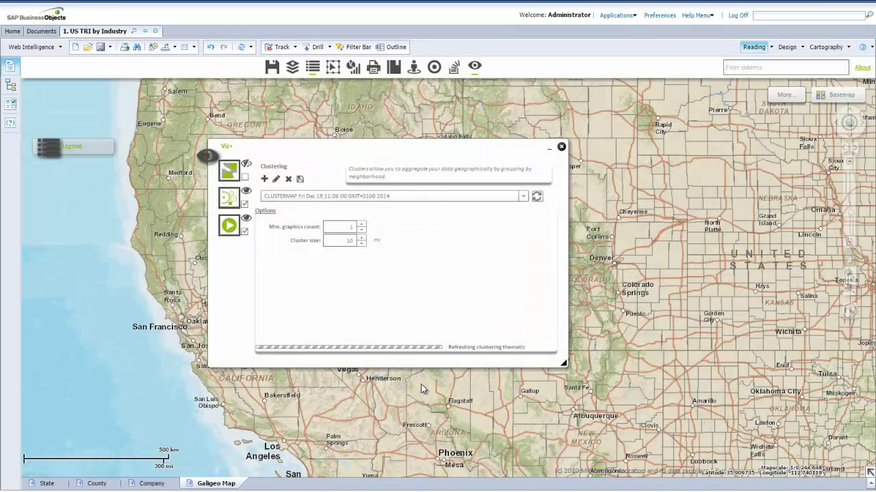
{"action": "left_click", "coordinate": [549, 148]}
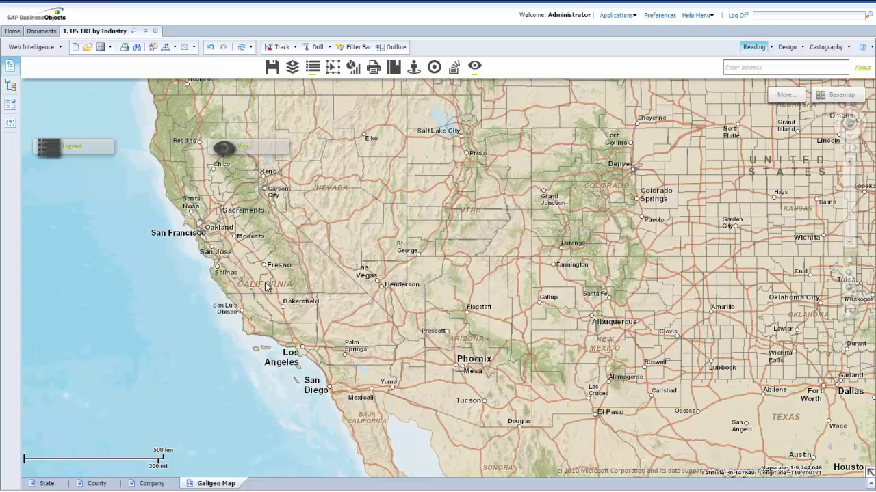
{"action": "scroll", "coordinate": [270, 299], "scroll_direction": "up", "scroll_amount": 1}
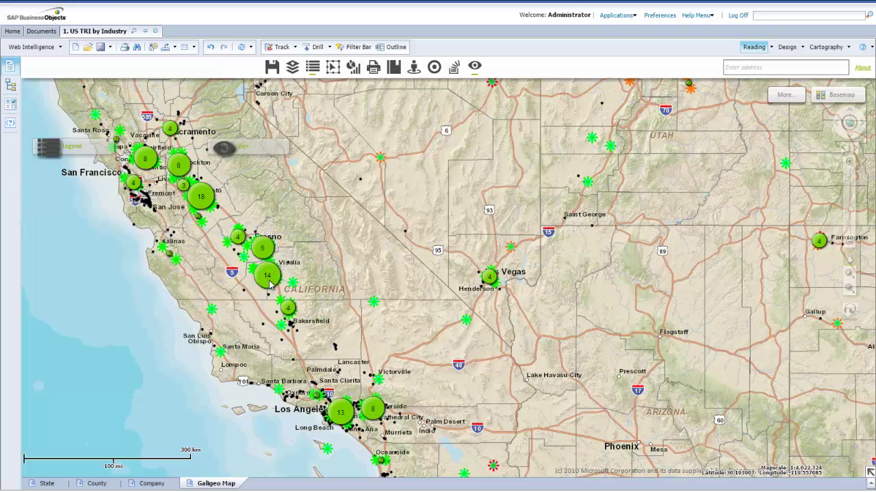
Look at the TimeSlider thematic, close Viz+, and bring up the basemap gallery
{"action": "left_click", "coordinate": [267, 275]}
{"action": "left_click", "coordinate": [266, 232]}
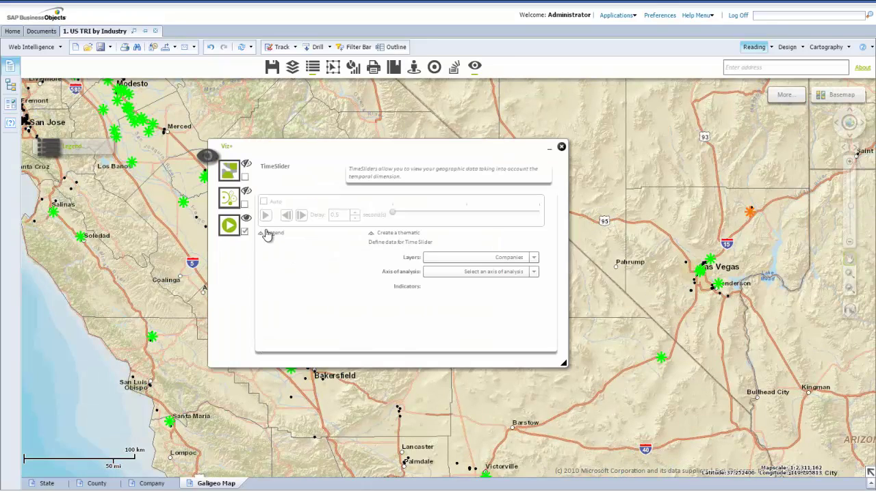
{"action": "left_click", "coordinate": [561, 148]}
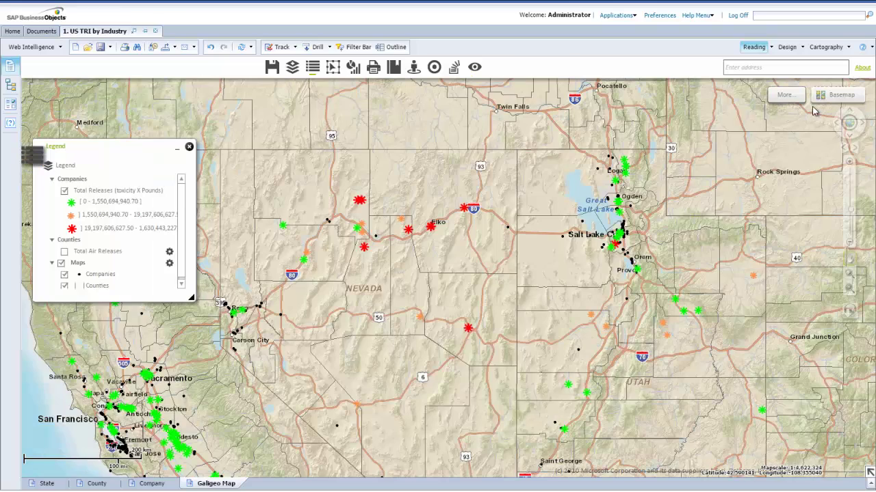
{"action": "left_click", "coordinate": [831, 95]}
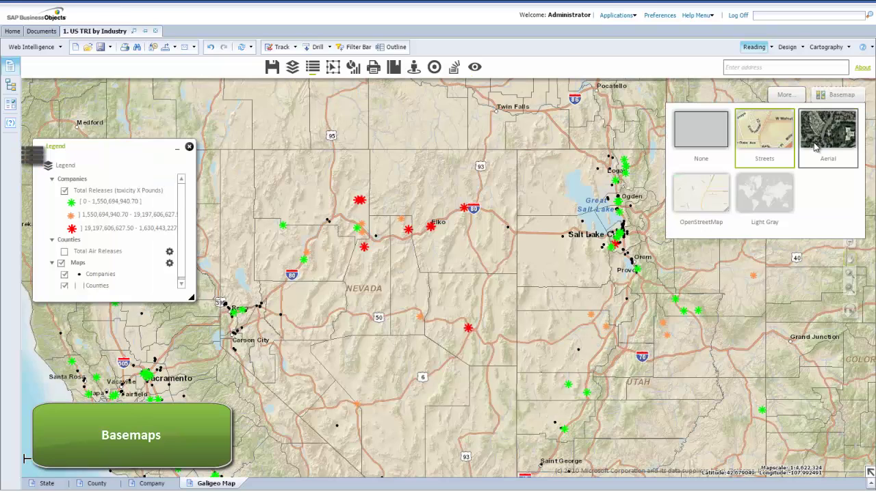
Switch to the OpenStreetMap basemap and zoom in on Salt Lake City
{"action": "left_click", "coordinate": [712, 195]}
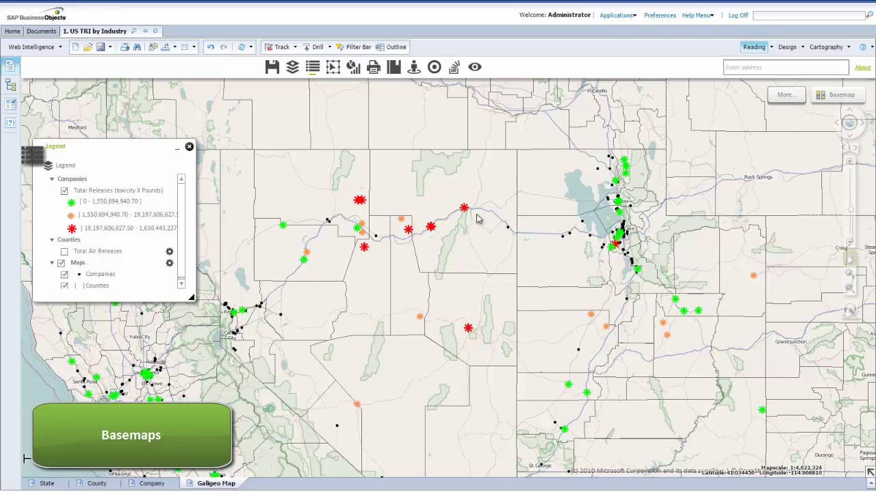
{"action": "scroll", "coordinate": [581, 250], "scroll_direction": "up", "scroll_amount": 1}
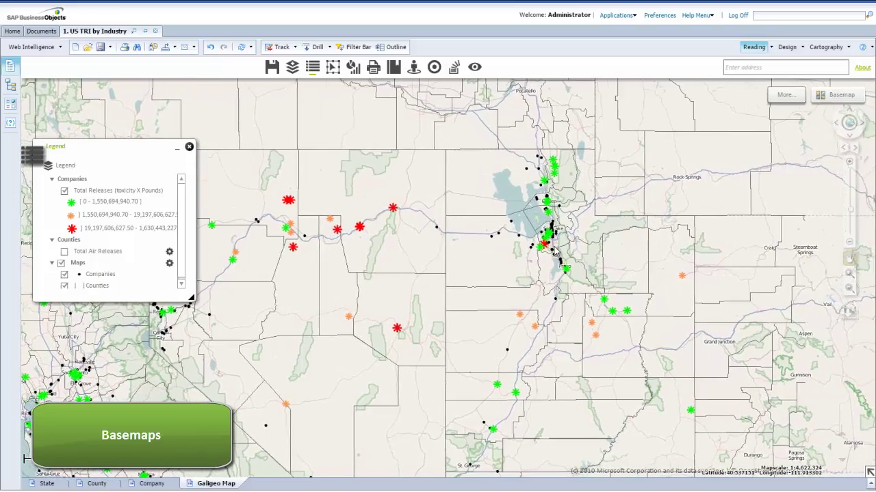
{"action": "scroll", "coordinate": [554, 249], "scroll_direction": "up", "scroll_amount": 1}
{"action": "scroll", "coordinate": [555, 249], "scroll_direction": "up", "scroll_amount": 1}
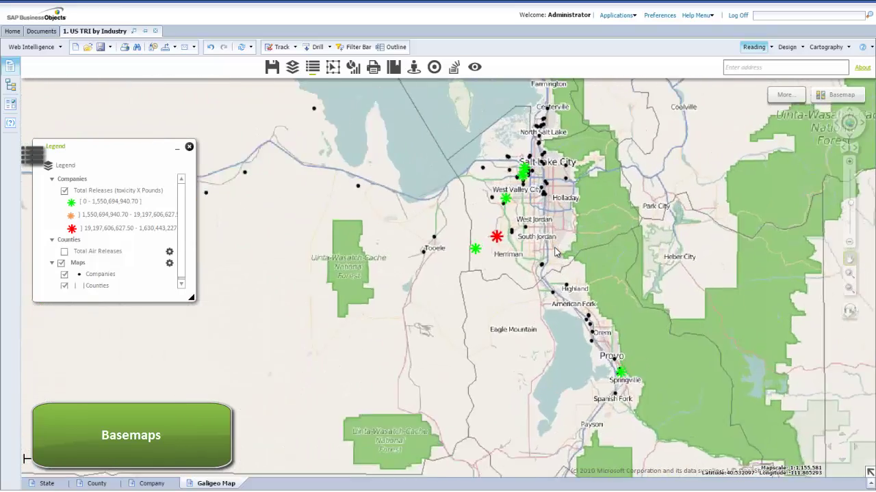
Try the Aerial basemap, then settle on the Streets basemap
{"action": "left_click", "coordinate": [841, 95]}
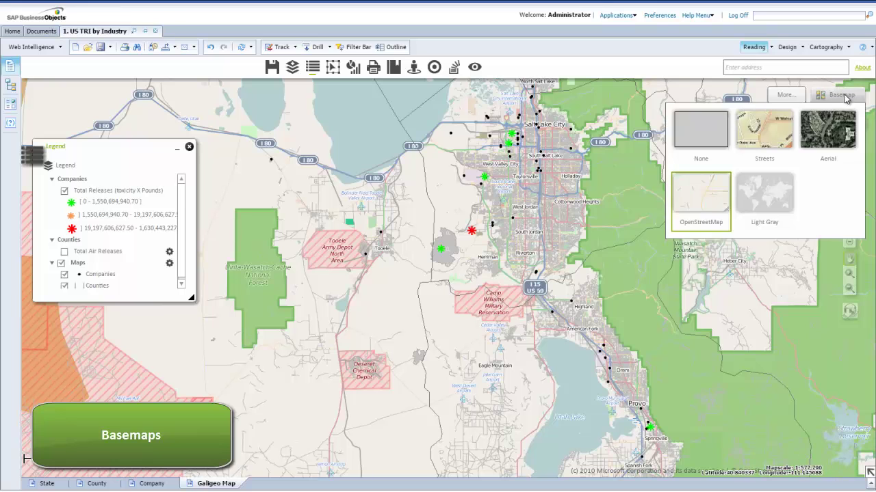
{"action": "left_click", "coordinate": [848, 130]}
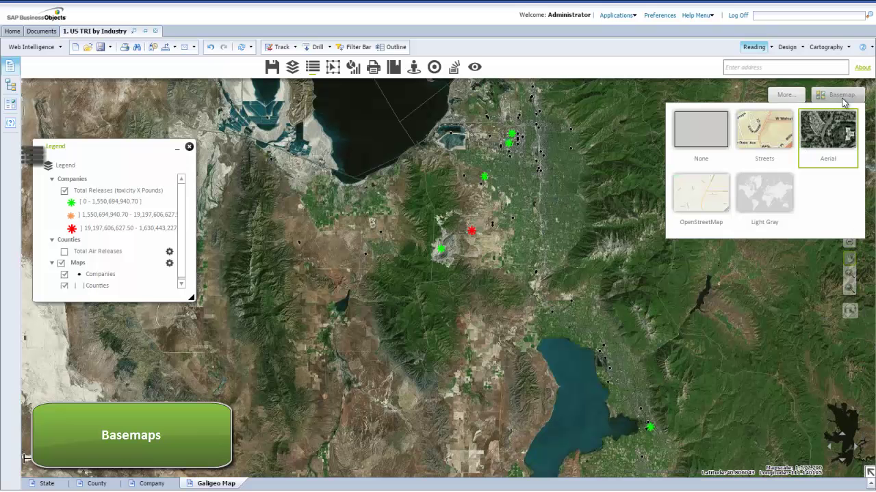
{"action": "left_click", "coordinate": [769, 121]}
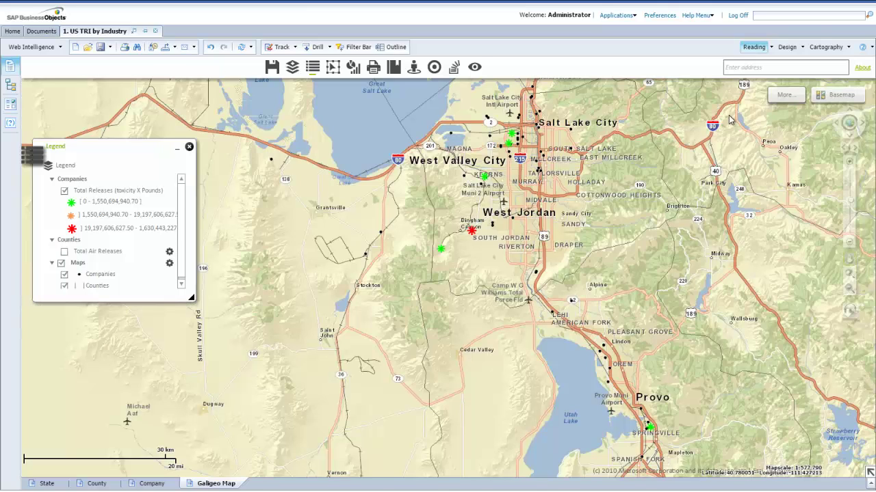
Search the map for 'Las Vegas', pick Las Vegas, Nevada, United States, and dismiss the Location popup
{"action": "left_click", "coordinate": [763, 68]}
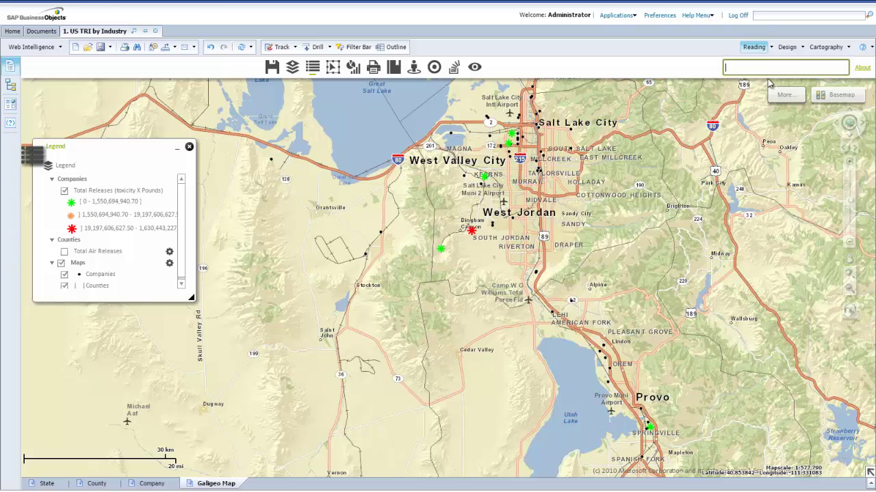
{"action": "type", "text": "L"}
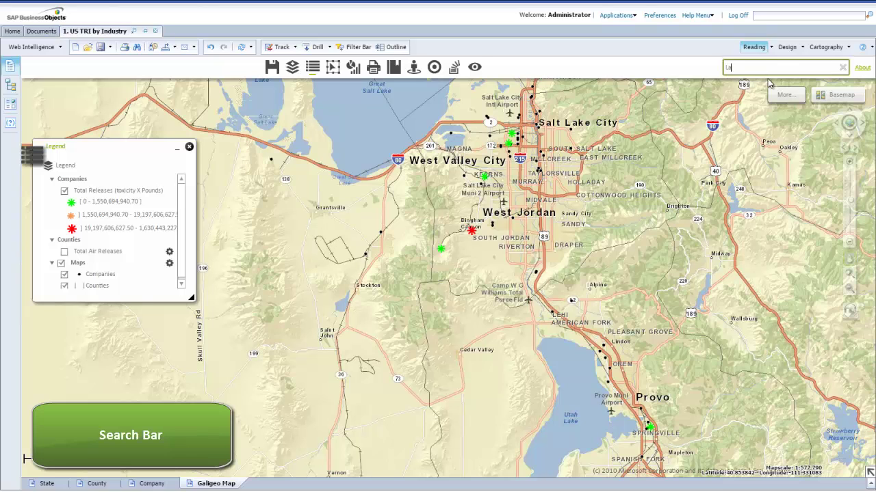
{"action": "type", "text": "as Vegas,"}
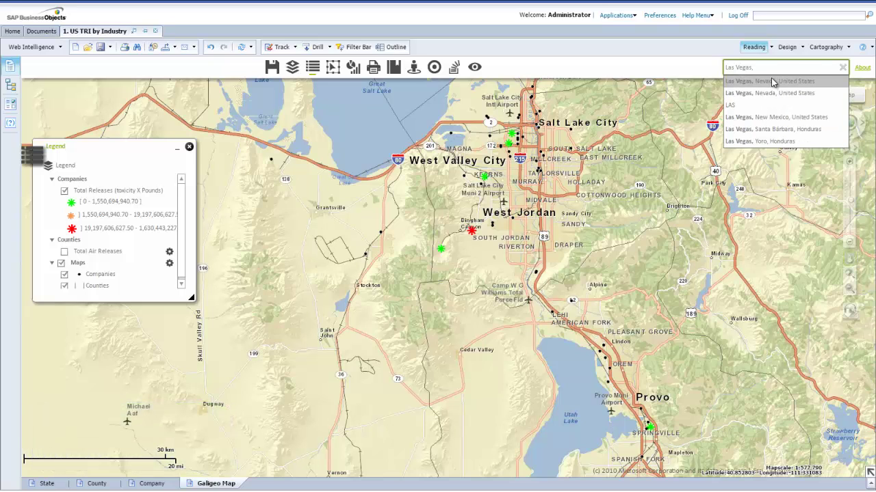
{"action": "left_click", "coordinate": [772, 82]}
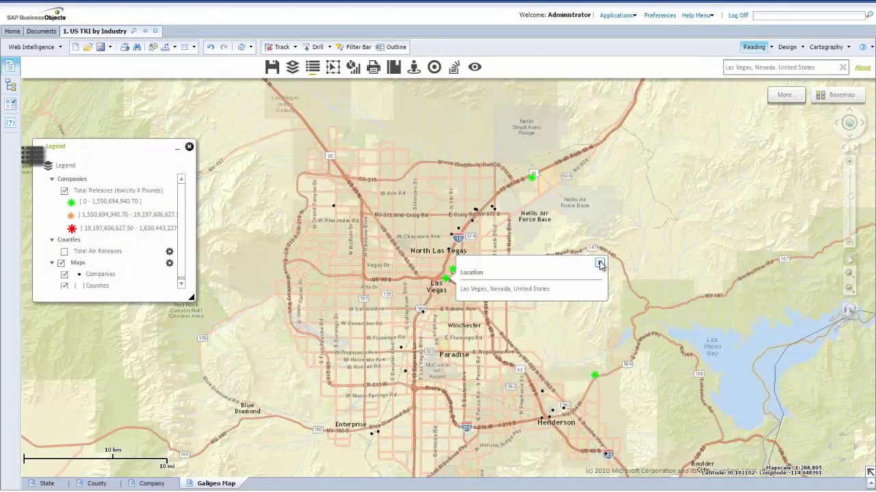
{"action": "left_click", "coordinate": [599, 263]}
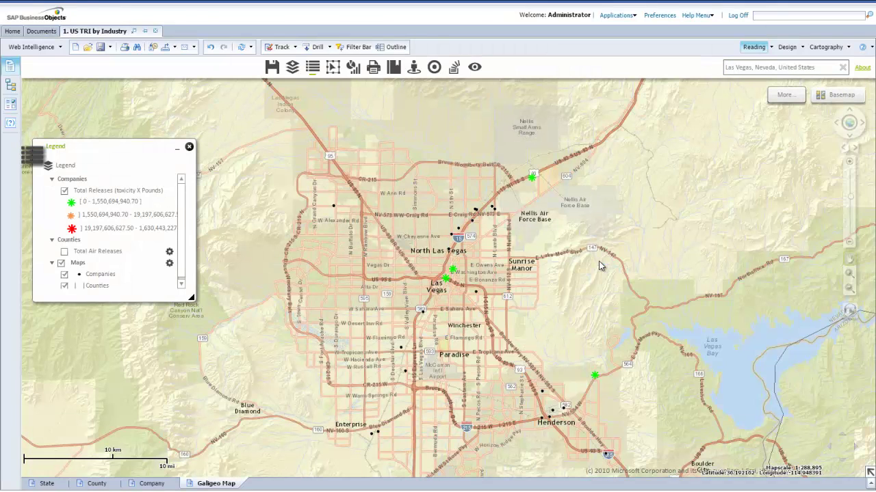
Compute 5 and 10 mi Area Analysis buffers around the selected Las Vegas companies
{"action": "left_click", "coordinate": [434, 68]}
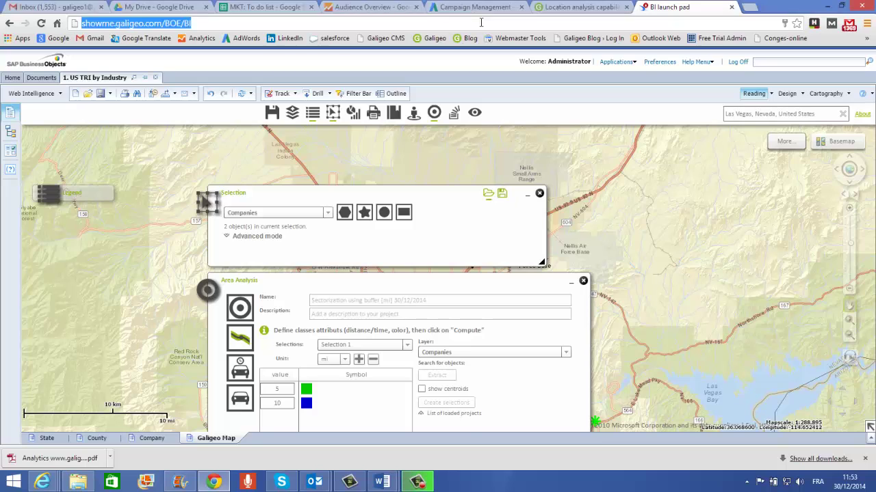
{"action": "key", "text": "F11"}
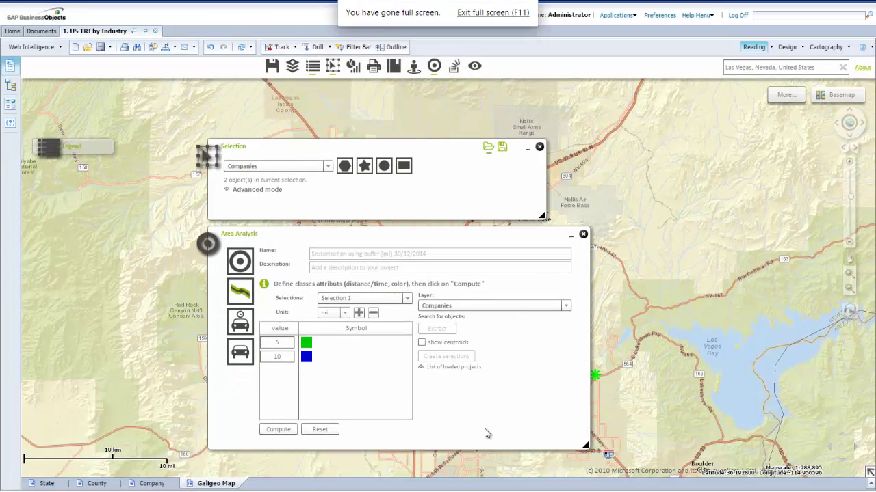
{"action": "left_click", "coordinate": [282, 429]}
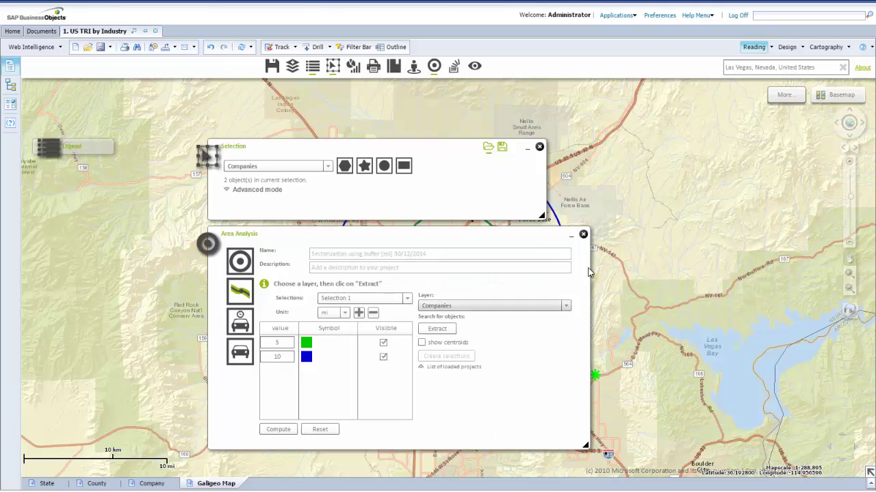
{"action": "left_click", "coordinate": [573, 238]}
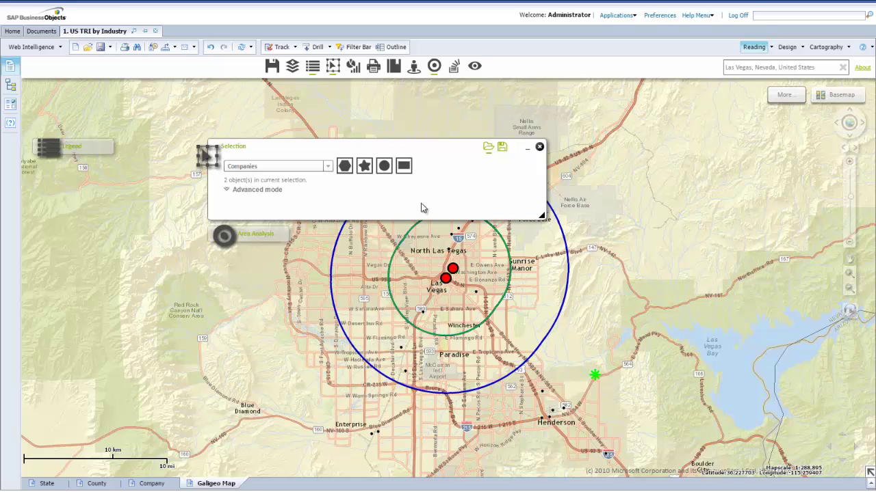
{"action": "left_click", "coordinate": [528, 150]}
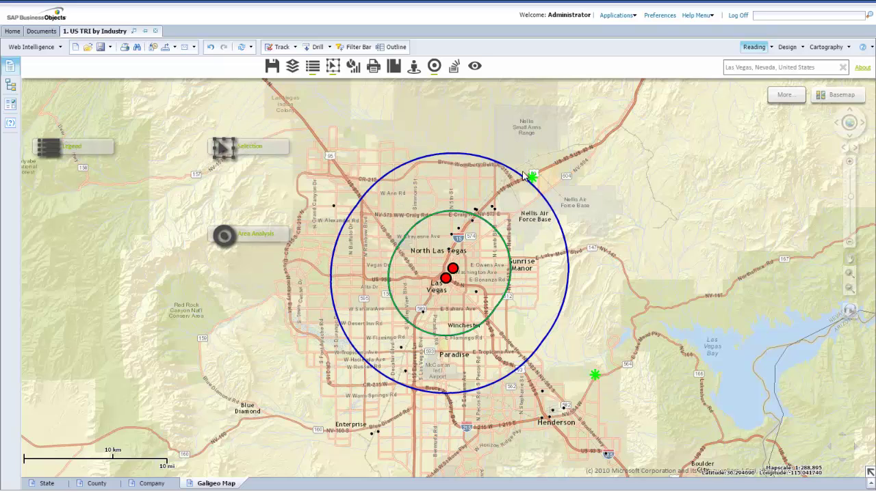
{"action": "scroll", "coordinate": [483, 287], "scroll_direction": "up", "scroll_amount": 1}
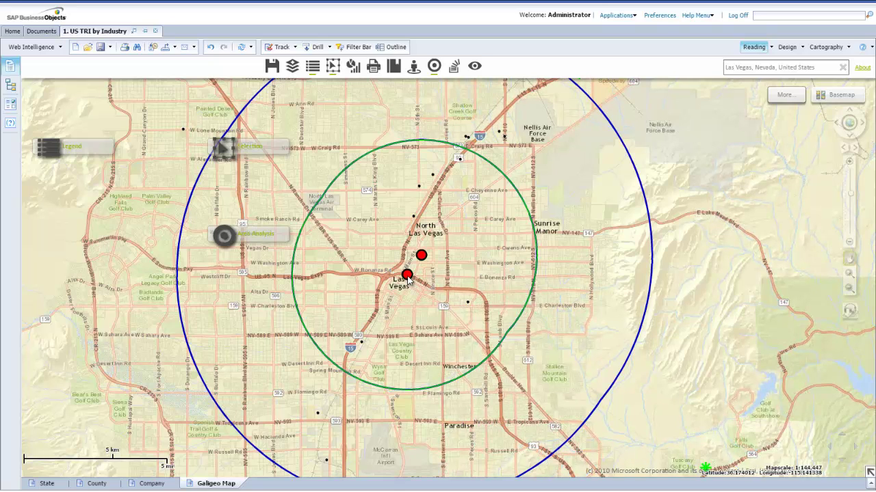
Extract the companies inside the buffers as selections, then open 12.Georeport by Companies
{"action": "left_click", "coordinate": [223, 236]}
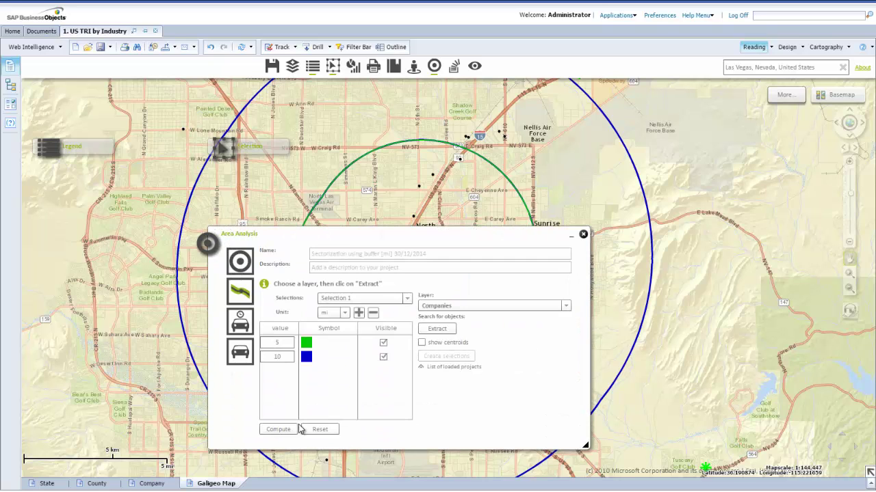
{"action": "left_click", "coordinate": [431, 329]}
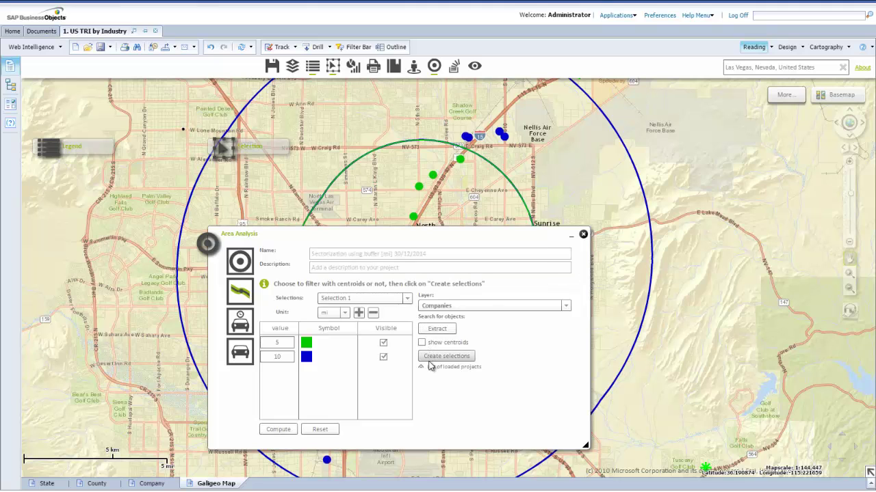
{"action": "left_click", "coordinate": [433, 357]}
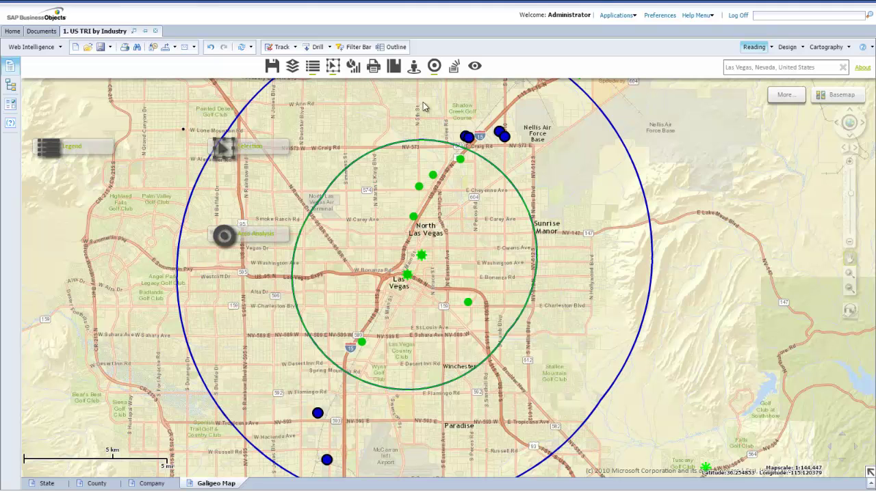
{"action": "left_click", "coordinate": [352, 66]}
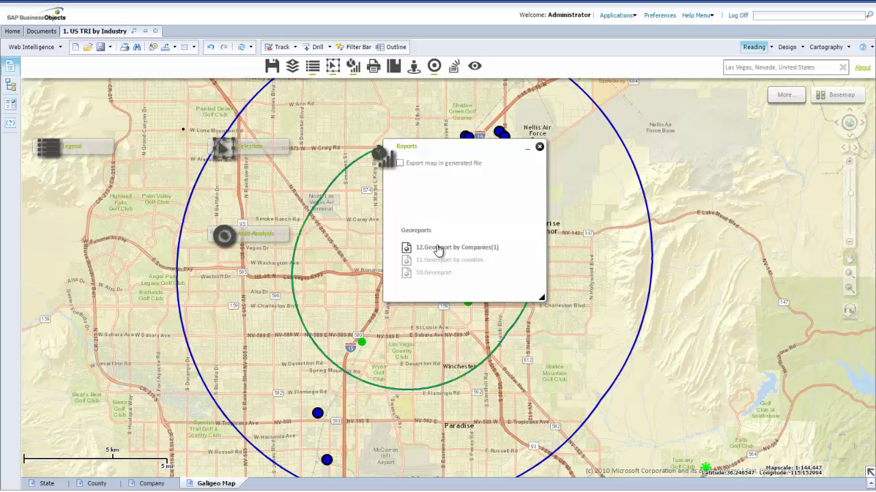
{"action": "left_click", "coordinate": [439, 250]}
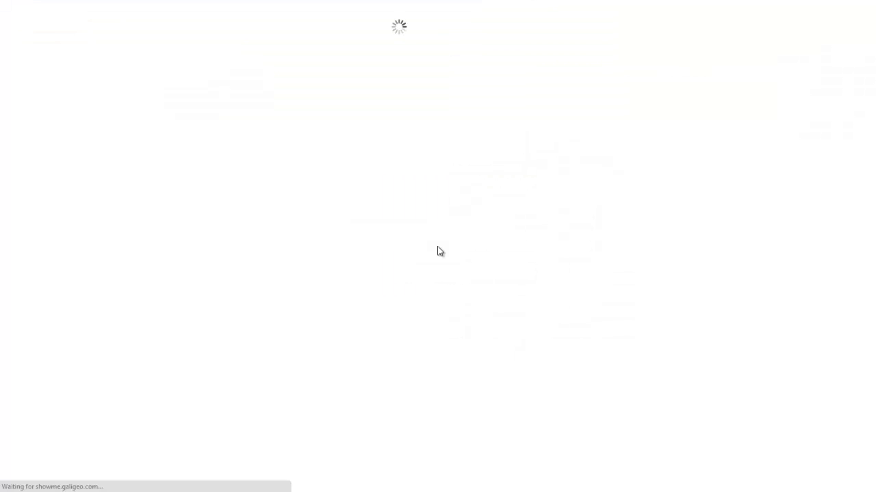